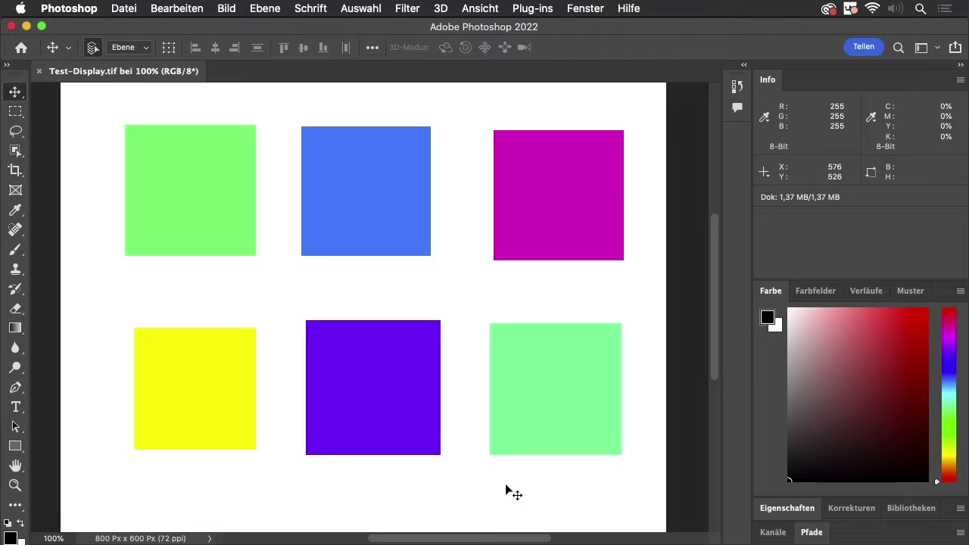
Switch from Photoshop to Adobe Illustrator 2023 using the Dock.
{"action": "left_click", "coordinate": [522, 536]}
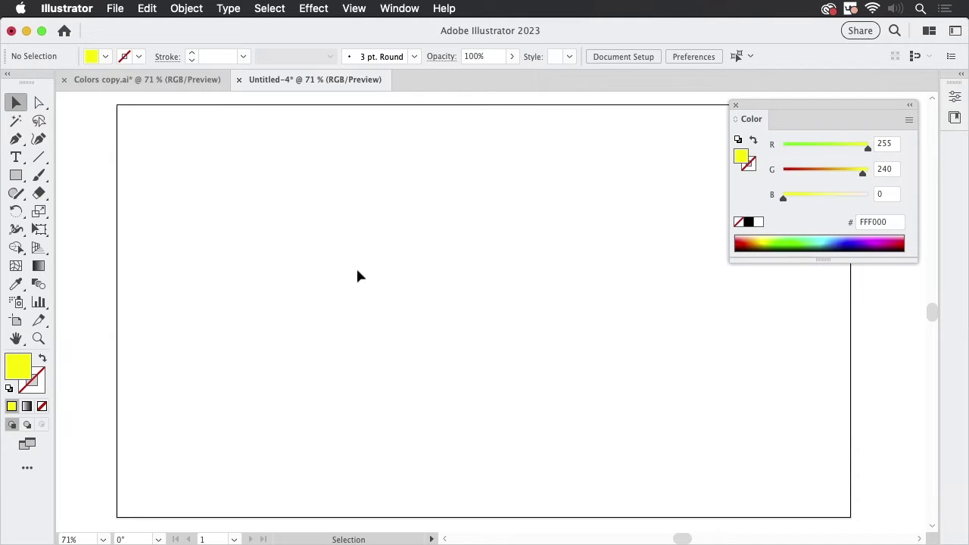
Create a new 1920 × 1080 px document from the Web-Large preset.
{"action": "key", "text": "super+n"}
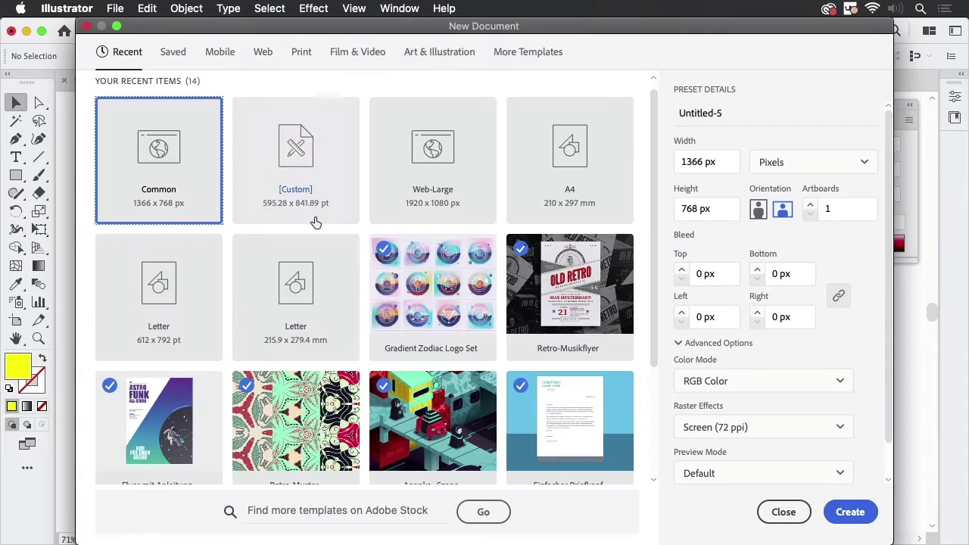
{"action": "left_click", "coordinate": [438, 168]}
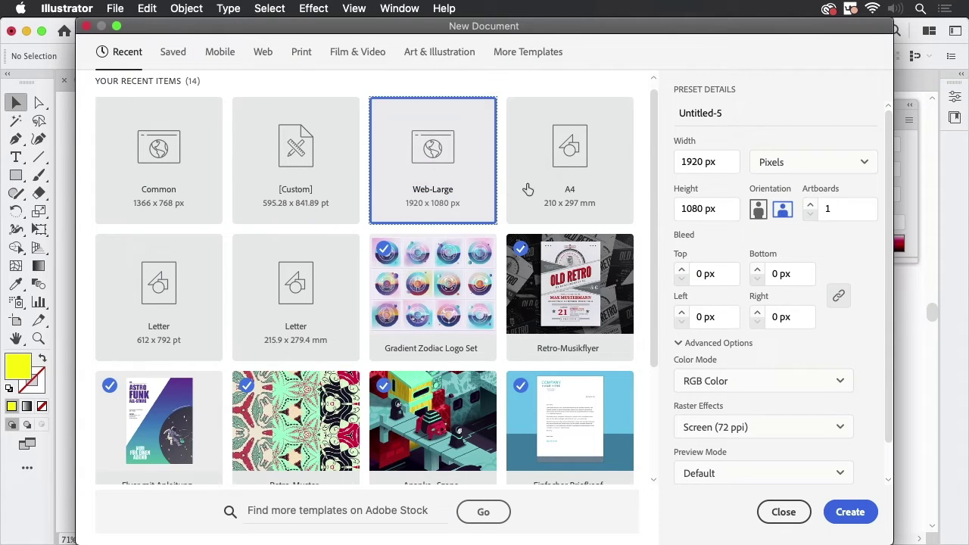
{"action": "left_click", "coordinate": [850, 513]}
Place Test-Display.tif on the artboard, enlarged and moved toward the right.
{"action": "left_click", "coordinate": [115, 9]}
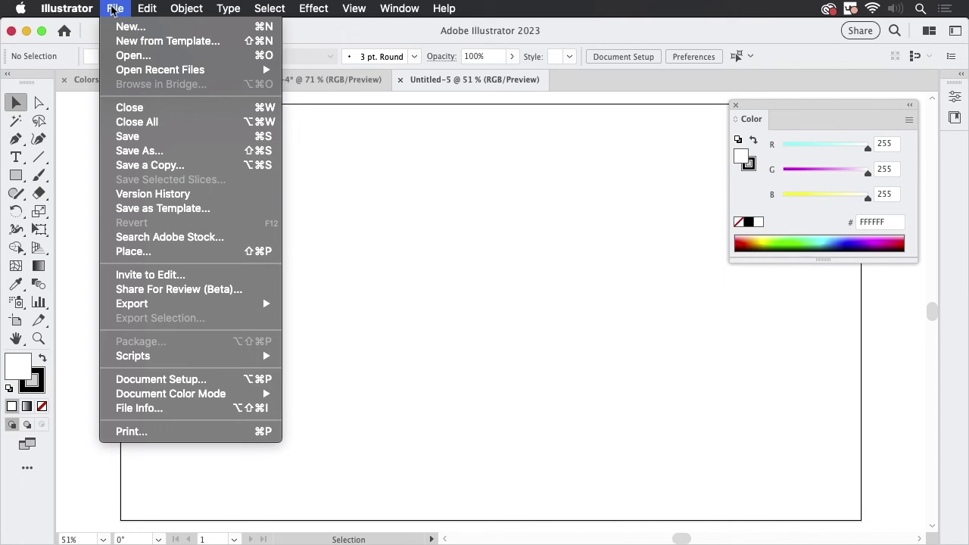
{"action": "left_click", "coordinate": [169, 255]}
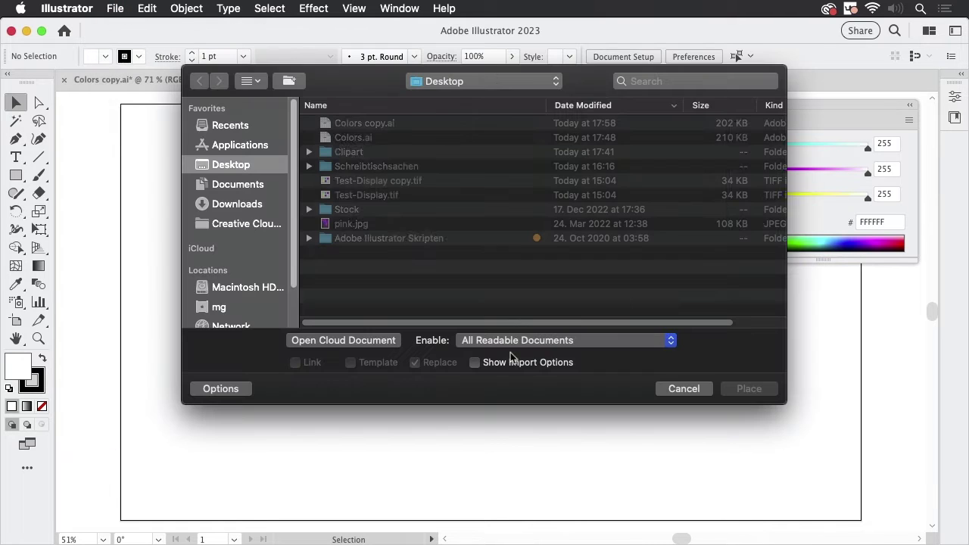
{"action": "left_click", "coordinate": [370, 196]}
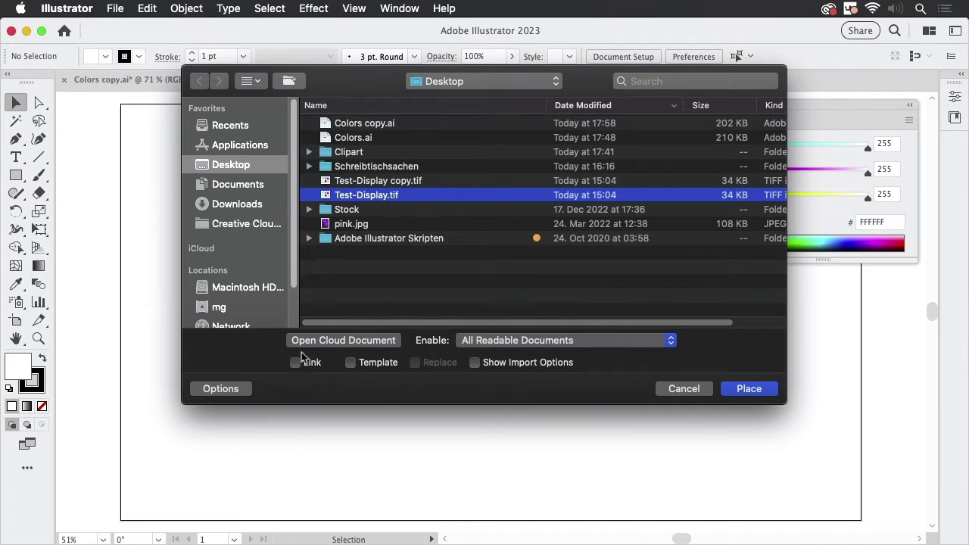
{"action": "left_click", "coordinate": [756, 391]}
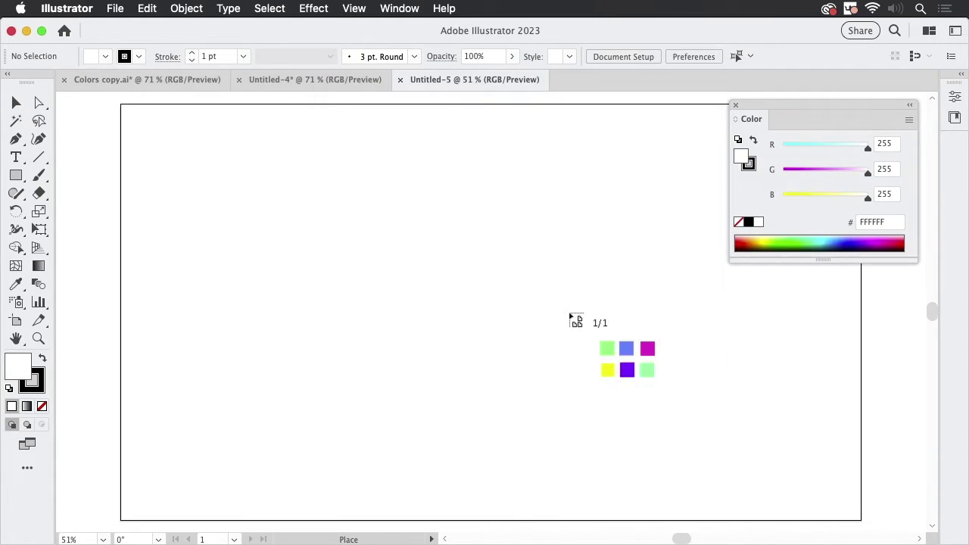
{"action": "left_click_drag", "start_coordinate": [224, 158], "coordinate": [643, 250]}
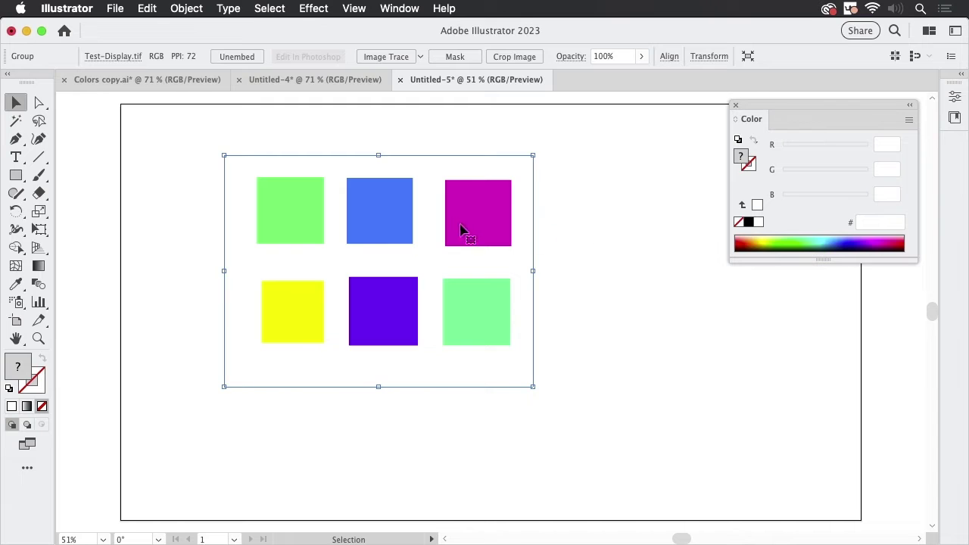
{"action": "left_click_drag", "start_coordinate": [491, 228], "coordinate": [646, 227]}
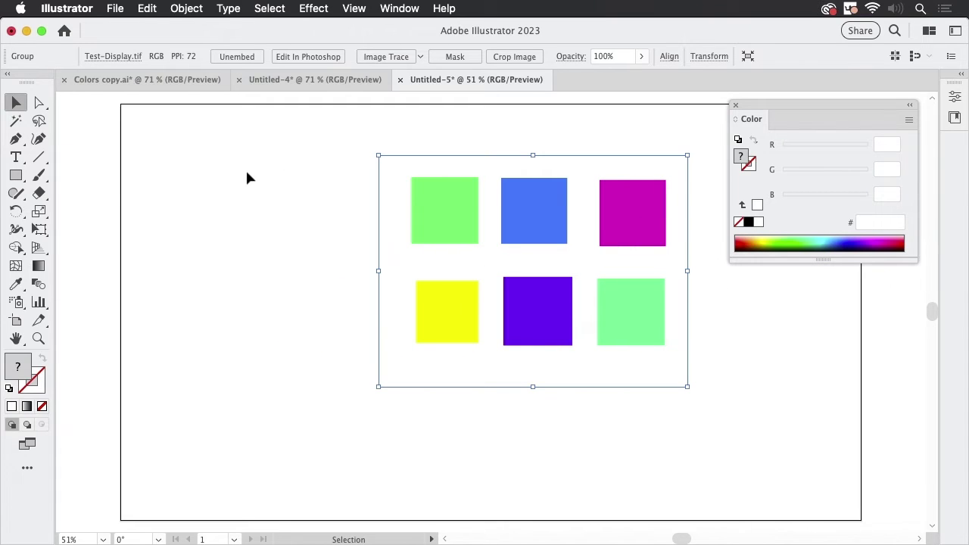
Draw a square left of the image and sample green, blue, magenta, light green, purple, then yellow into it.
{"action": "left_click", "coordinate": [17, 176]}
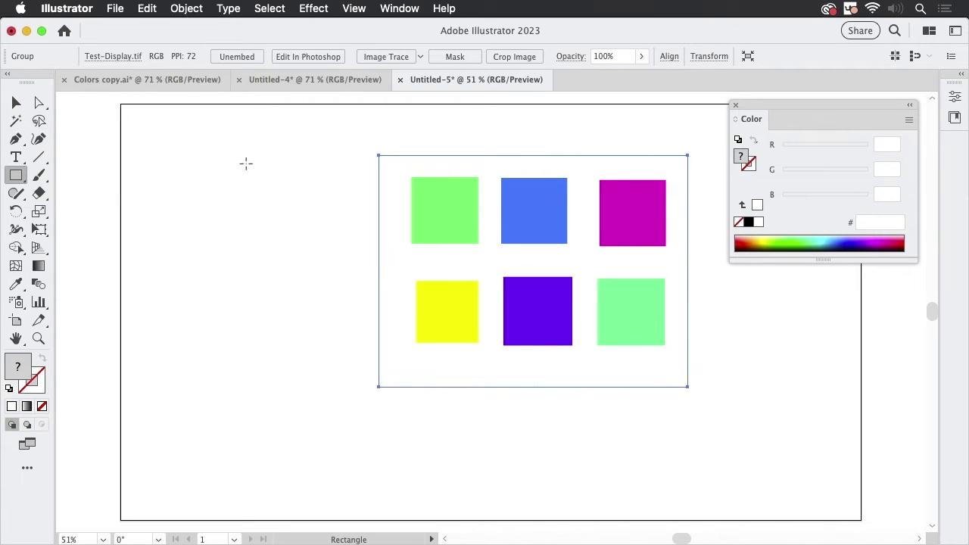
{"action": "left_click_drag", "start_coordinate": [186, 167], "coordinate": [285, 241]}
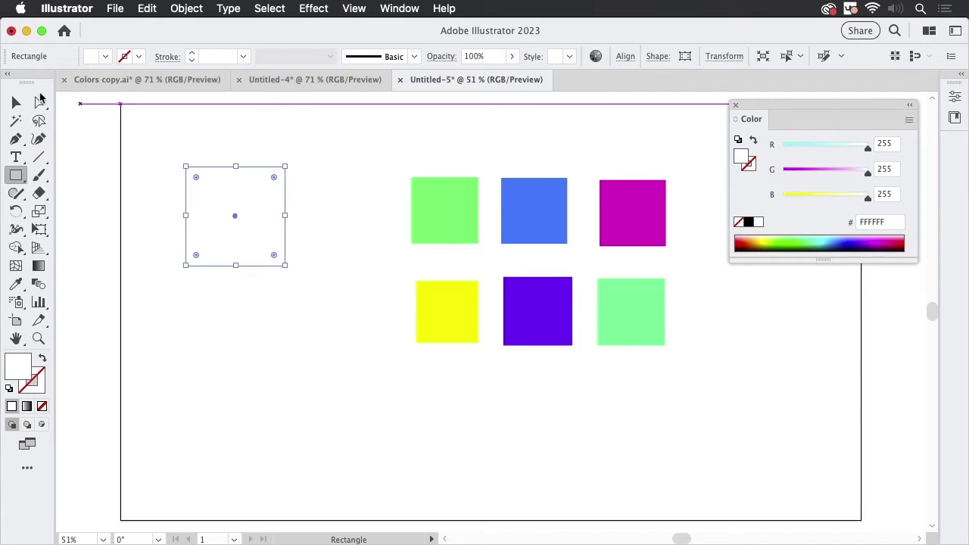
{"action": "left_click", "coordinate": [17, 283]}
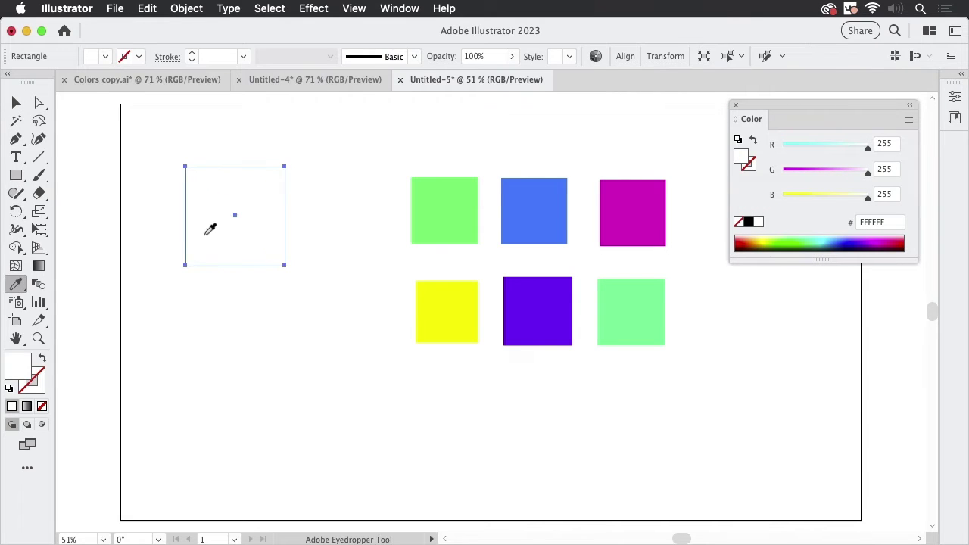
{"action": "left_click", "coordinate": [449, 198]}
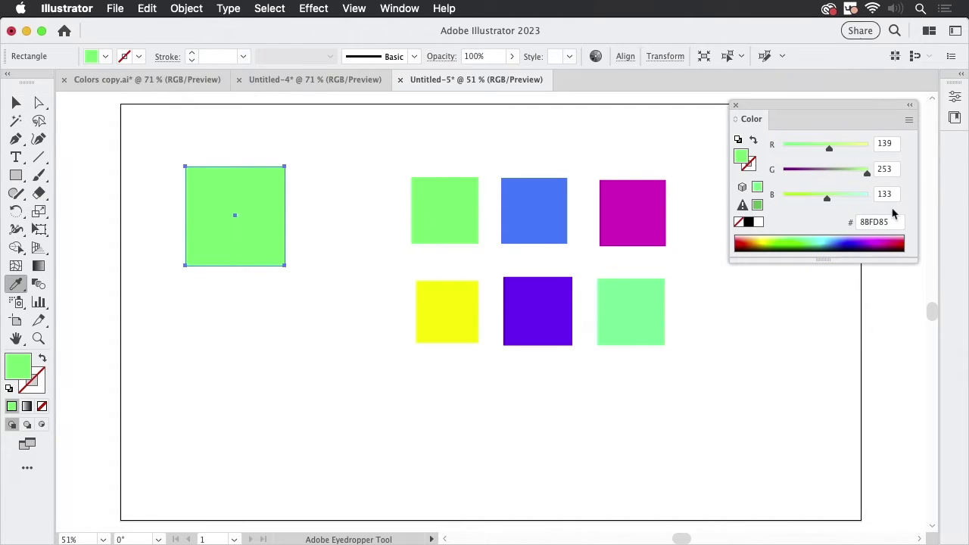
{"action": "left_click", "coordinate": [542, 214]}
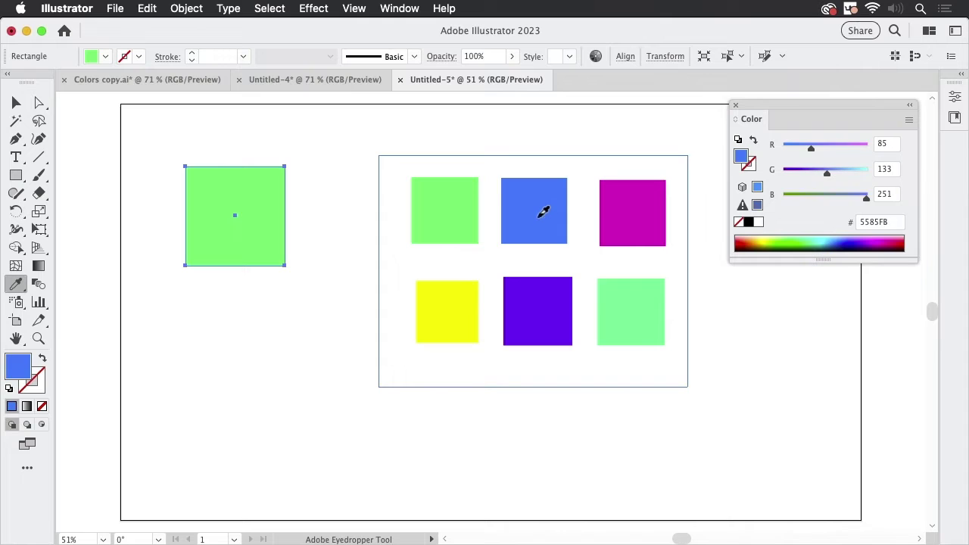
{"action": "left_click", "coordinate": [645, 211]}
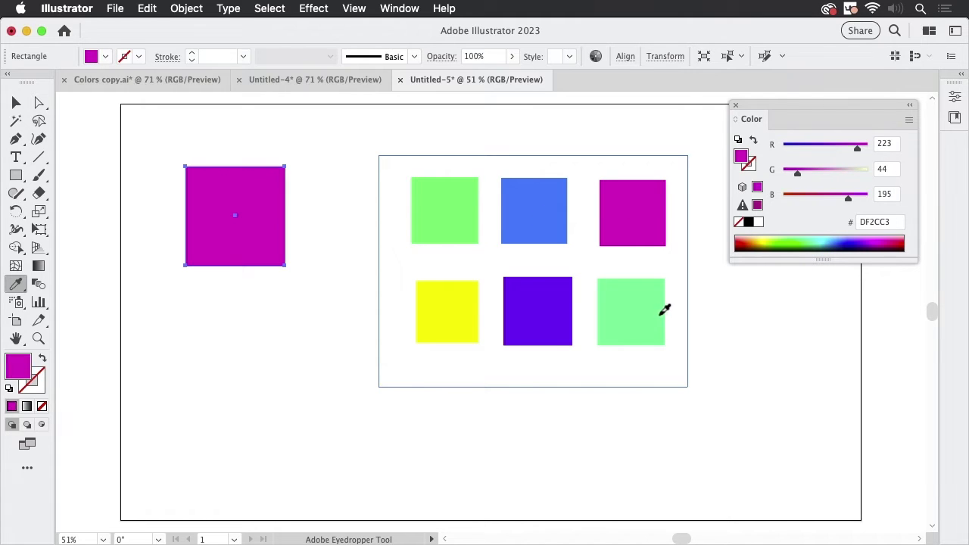
{"action": "left_click", "coordinate": [662, 310]}
{"action": "left_click", "coordinate": [532, 310]}
{"action": "left_click", "coordinate": [436, 318]}
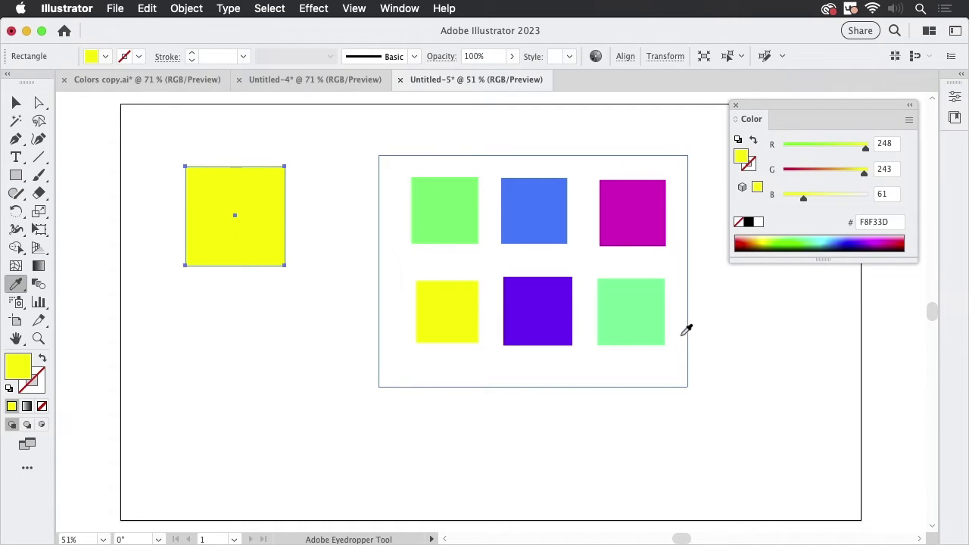
Move the colour-squares image up-left, check the original in Photoshop, then minimise Photoshop.
{"action": "left_click", "coordinate": [16, 102]}
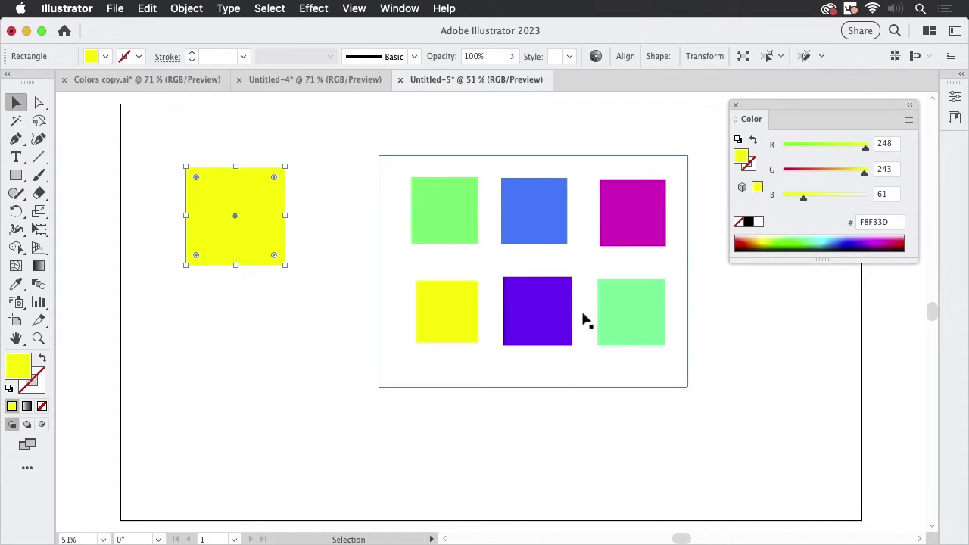
{"action": "left_click_drag", "start_coordinate": [586, 321], "coordinate": [493, 270]}
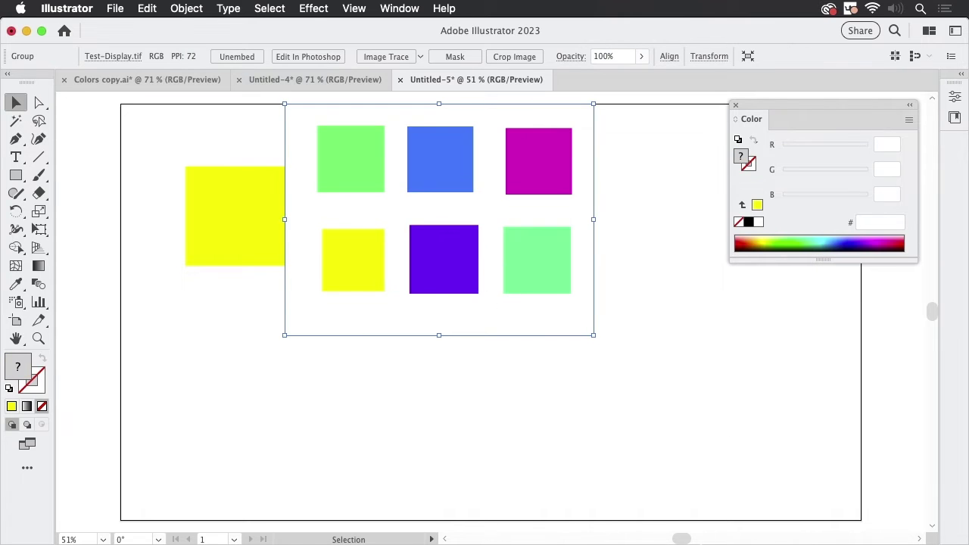
{"action": "mouse_move", "coordinate": [652, 539]}
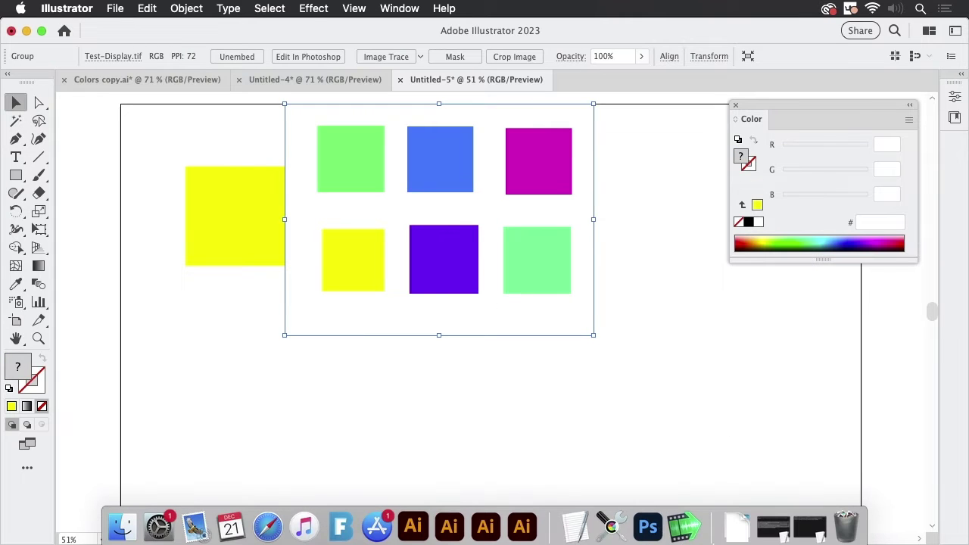
{"action": "left_click", "coordinate": [648, 523]}
{"action": "left_click_drag", "start_coordinate": [425, 33], "coordinate": [377, 19]}
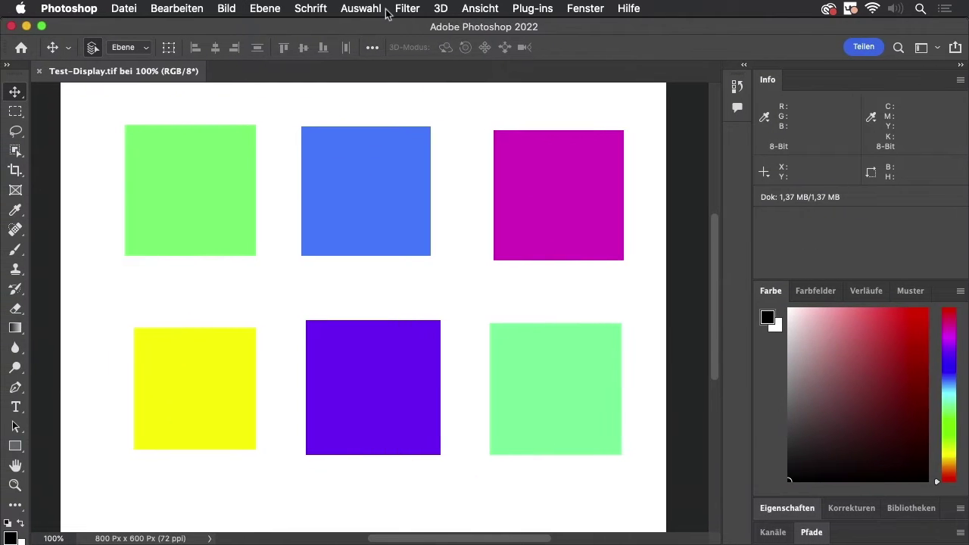
{"action": "left_click", "coordinate": [26, 27]}
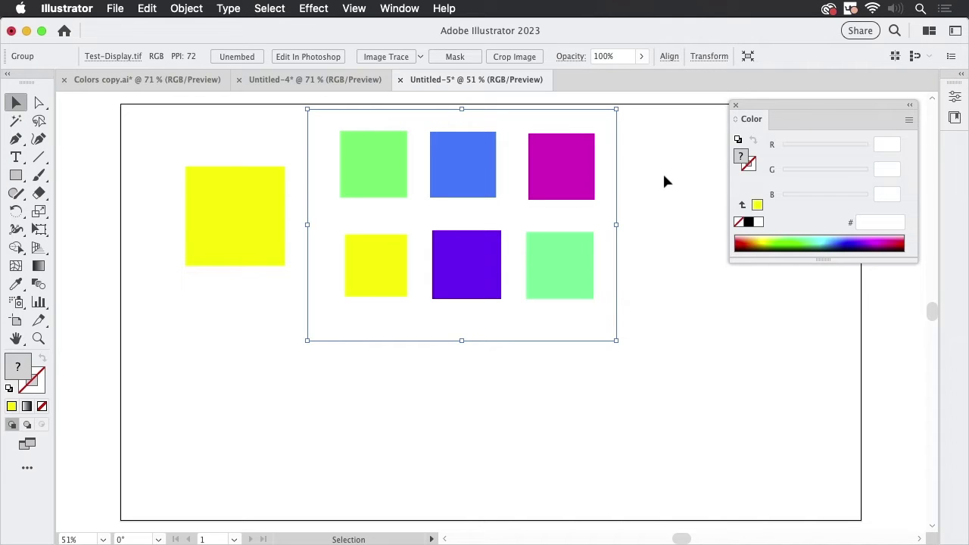
Open ColorSync Utility's Profiles pane with the System profiles group expanded.
{"action": "mouse_move", "coordinate": [558, 534]}
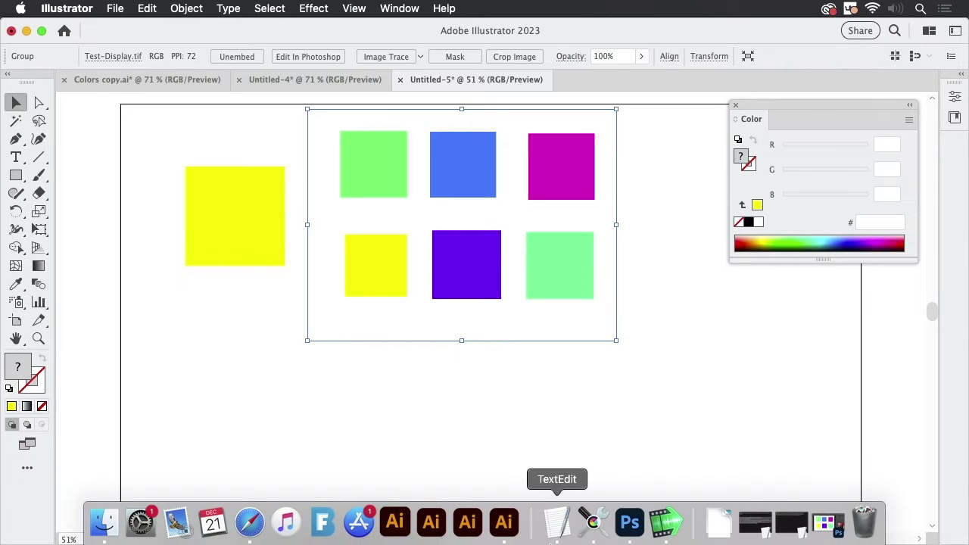
{"action": "left_click", "coordinate": [596, 523]}
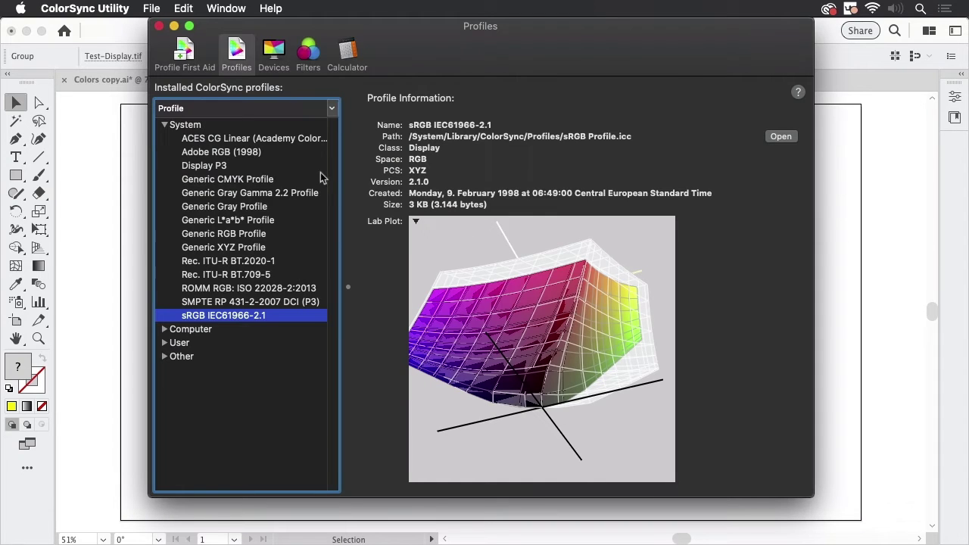
{"action": "left_click", "coordinate": [165, 126]}
{"action": "left_click", "coordinate": [164, 125]}
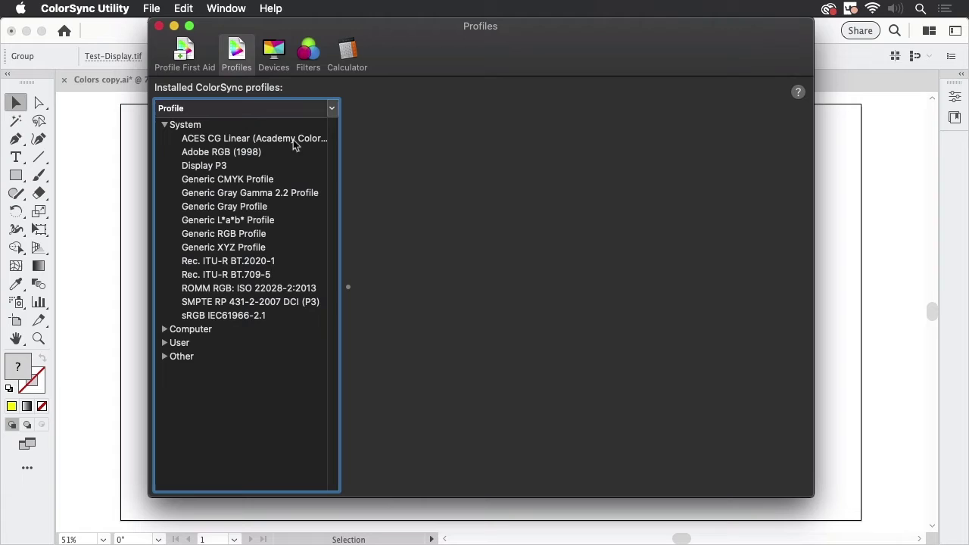
Show Adobe RGB (1998)'s details, clear the old comparison, rotate its Lab plot and hold it for comparison.
{"action": "left_click", "coordinate": [258, 154]}
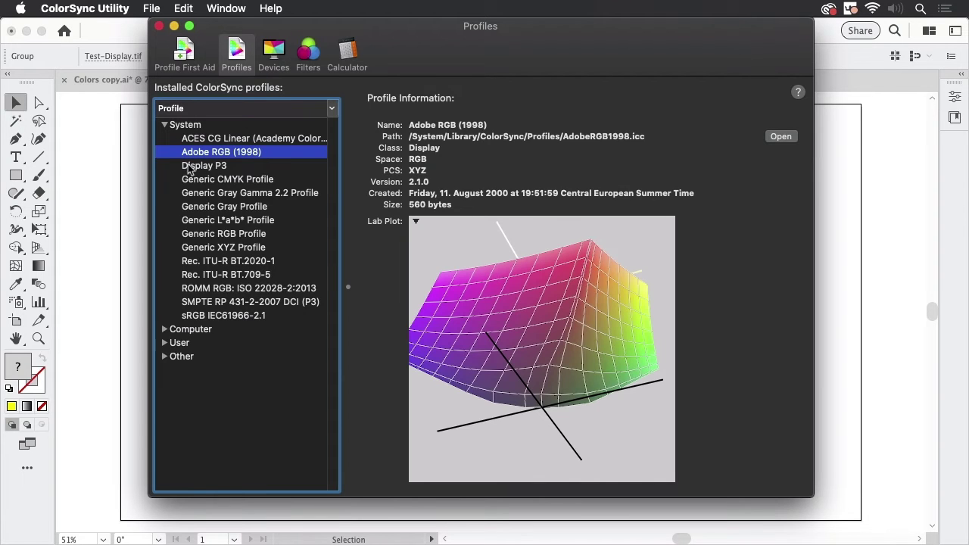
{"action": "left_click", "coordinate": [417, 221]}
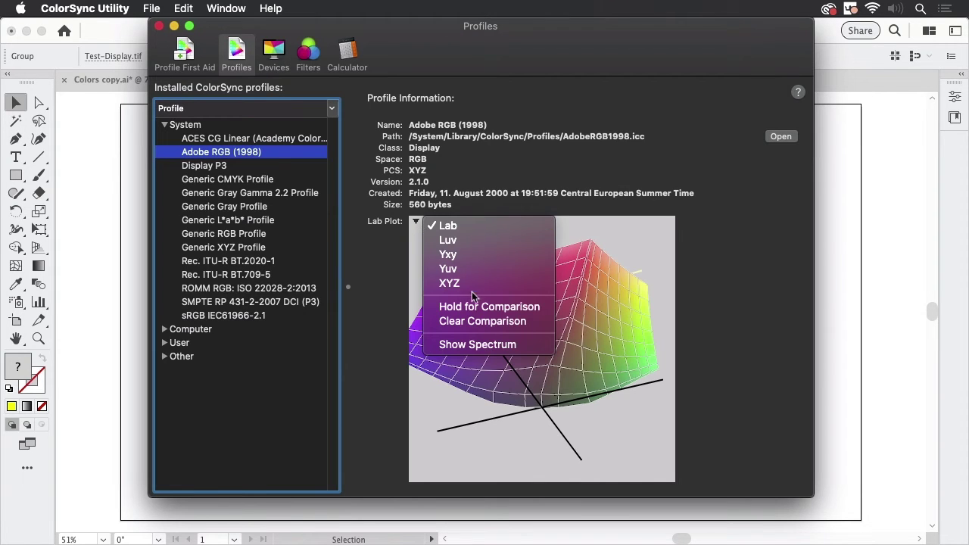
{"action": "left_click", "coordinate": [442, 332]}
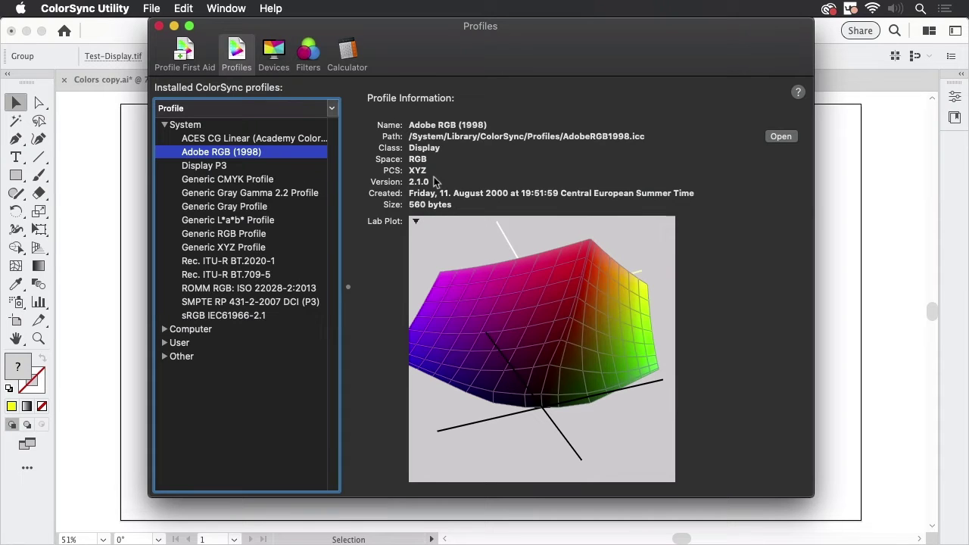
{"action": "left_click_drag", "start_coordinate": [582, 330], "coordinate": [491, 379]}
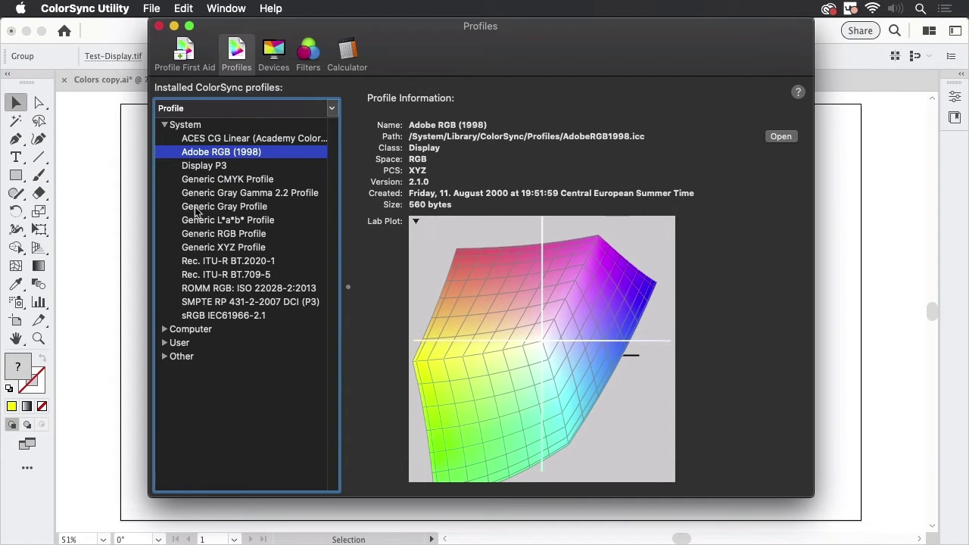
{"action": "left_click", "coordinate": [415, 221]}
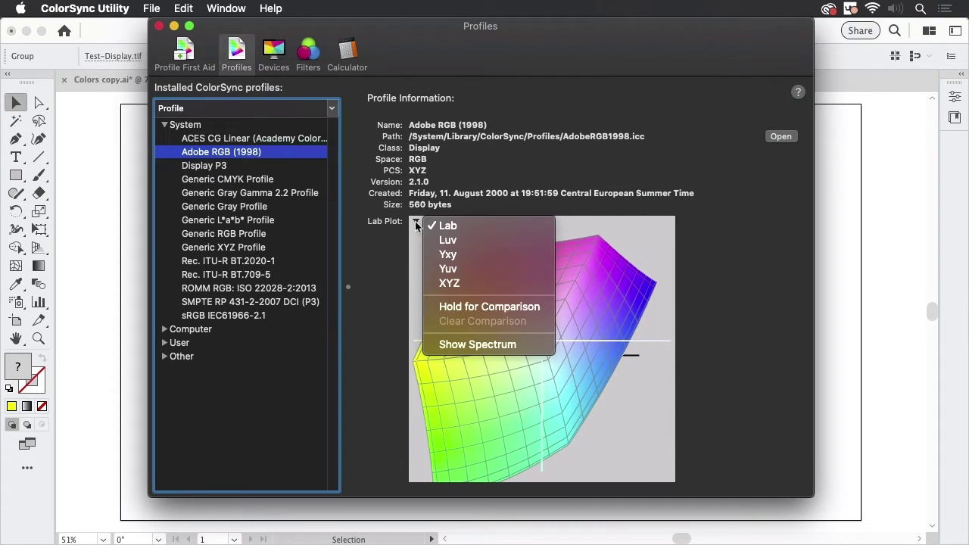
{"action": "left_click", "coordinate": [485, 307]}
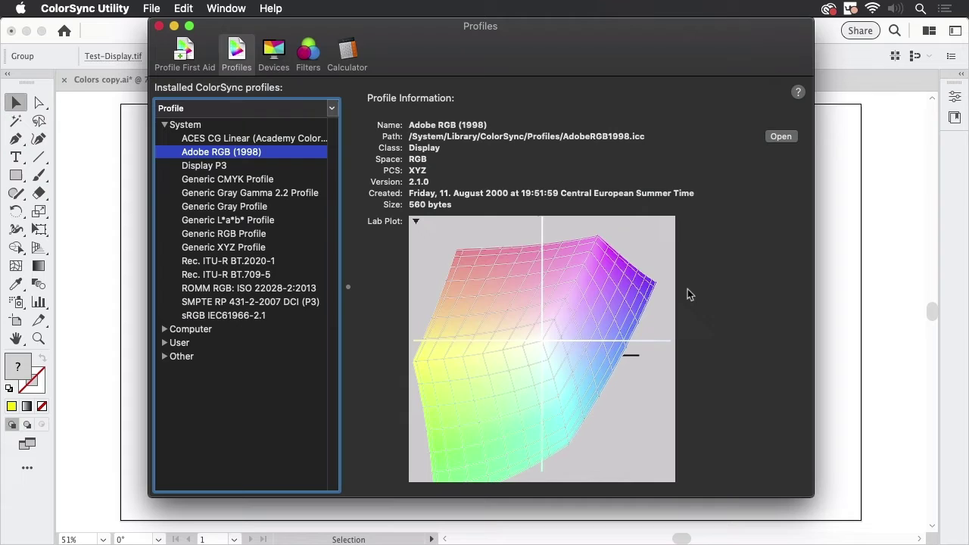
Rotate the sRGB IEC61966-2.1 gamut against the held Adobe RGB plot, then minimise the Profiles window.
{"action": "left_click", "coordinate": [228, 316]}
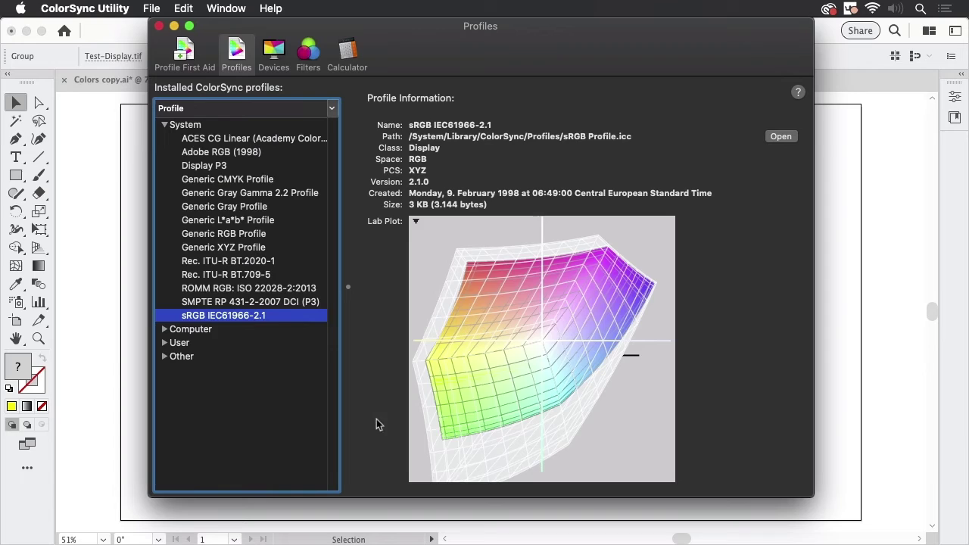
{"action": "left_click_drag", "start_coordinate": [459, 453], "coordinate": [566, 312]}
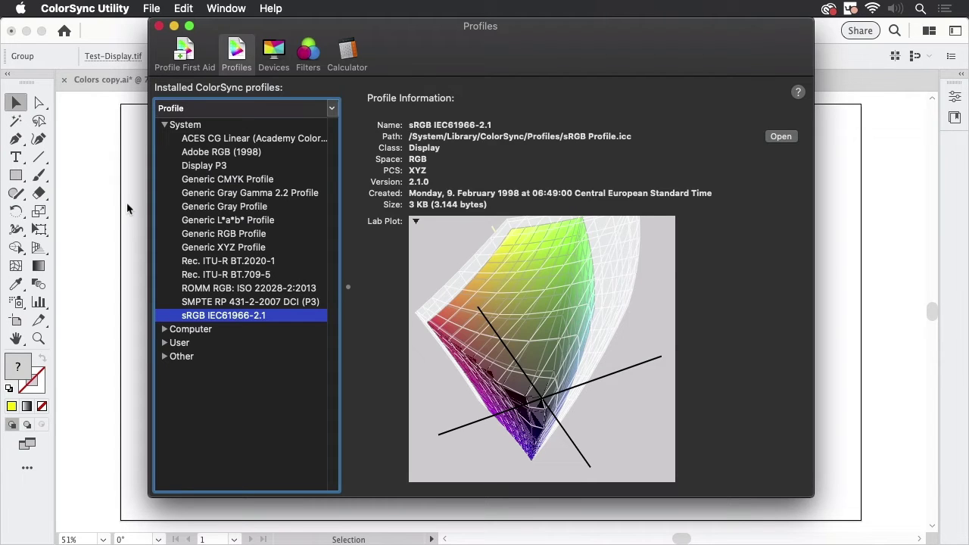
{"action": "left_click_drag", "start_coordinate": [534, 276], "coordinate": [620, 282]}
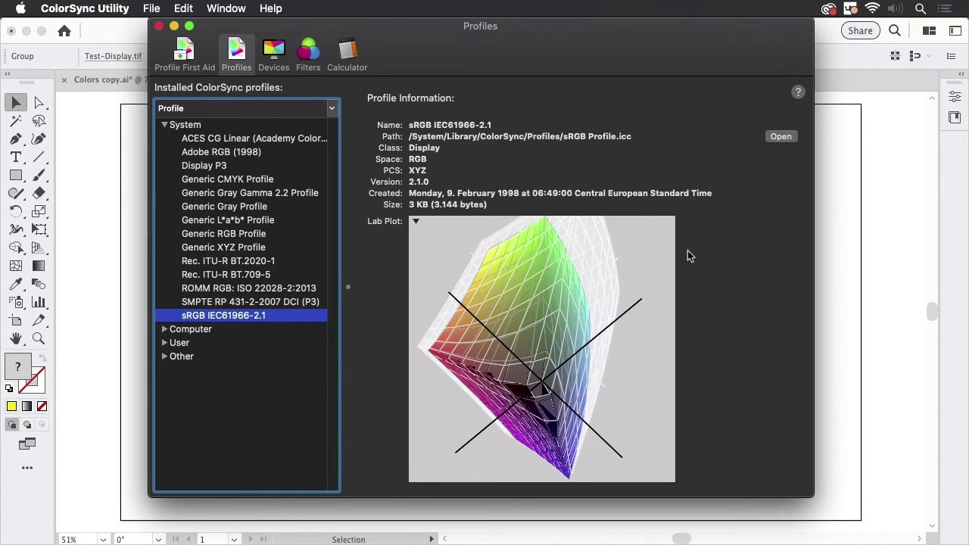
{"action": "left_click", "coordinate": [175, 27]}
Return to Illustrator and nudge the six-square Test-Display.tif image slightly right and down.
{"action": "left_click", "coordinate": [414, 125]}
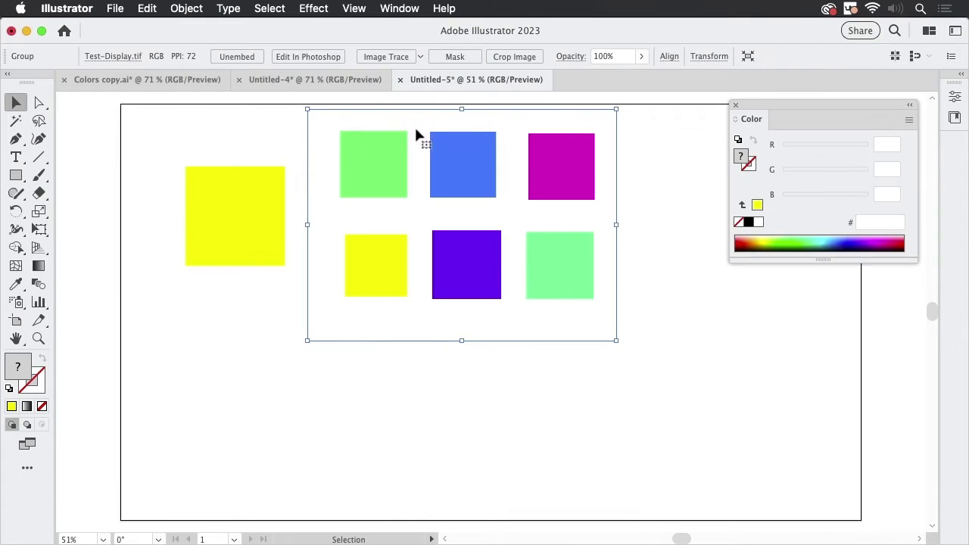
{"action": "left_click", "coordinate": [671, 184]}
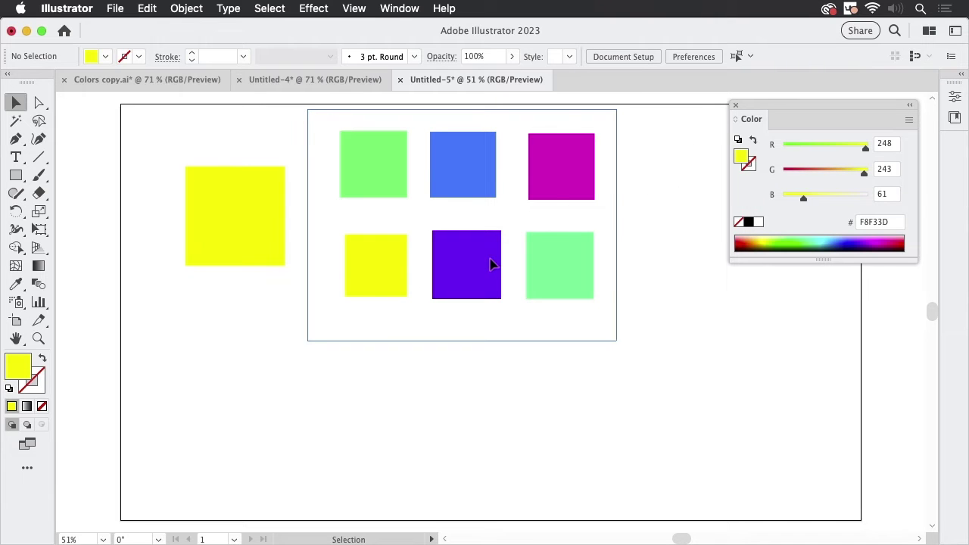
{"action": "left_click_drag", "start_coordinate": [490, 263], "coordinate": [502, 269]}
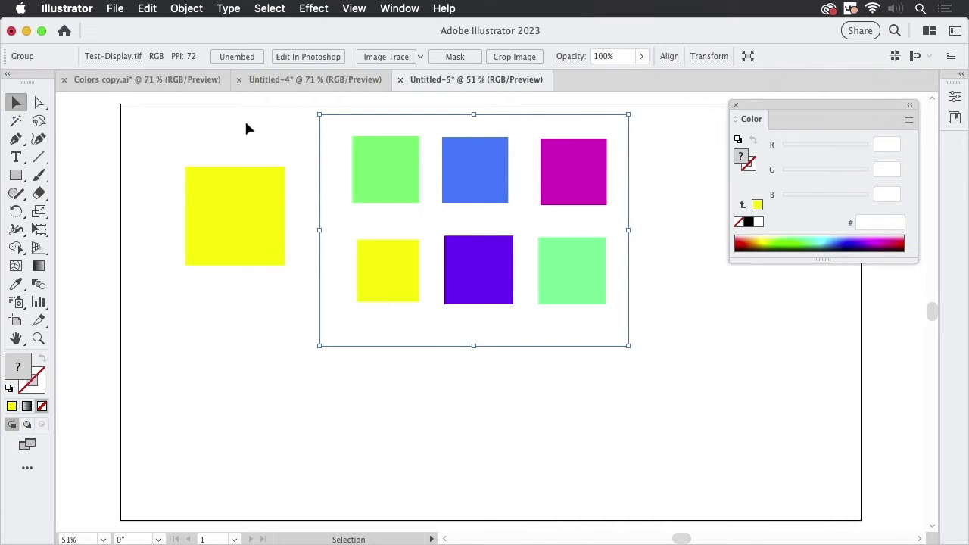
In Colors copy.ai, check each rectangle's colour values and select all six rectangles.
{"action": "left_click", "coordinate": [124, 83]}
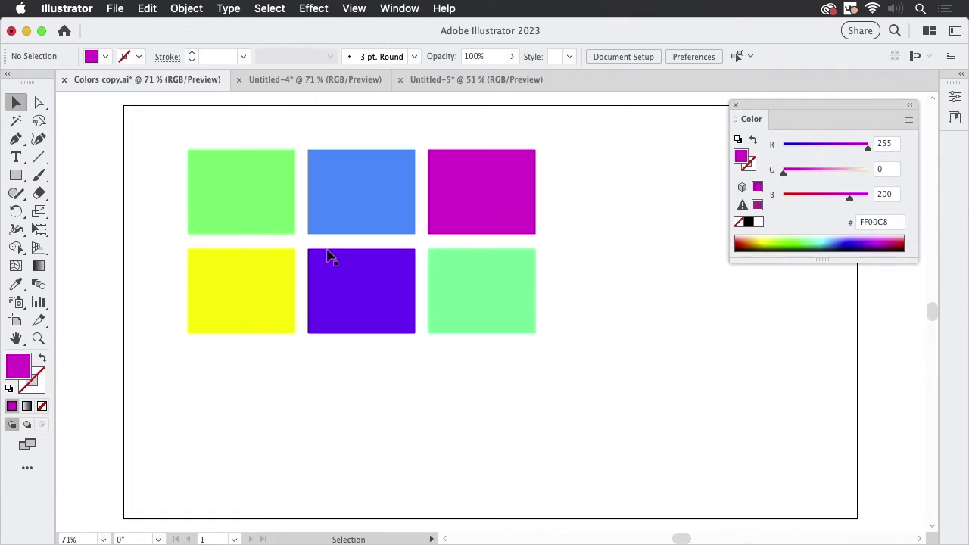
{"action": "left_click", "coordinate": [270, 197]}
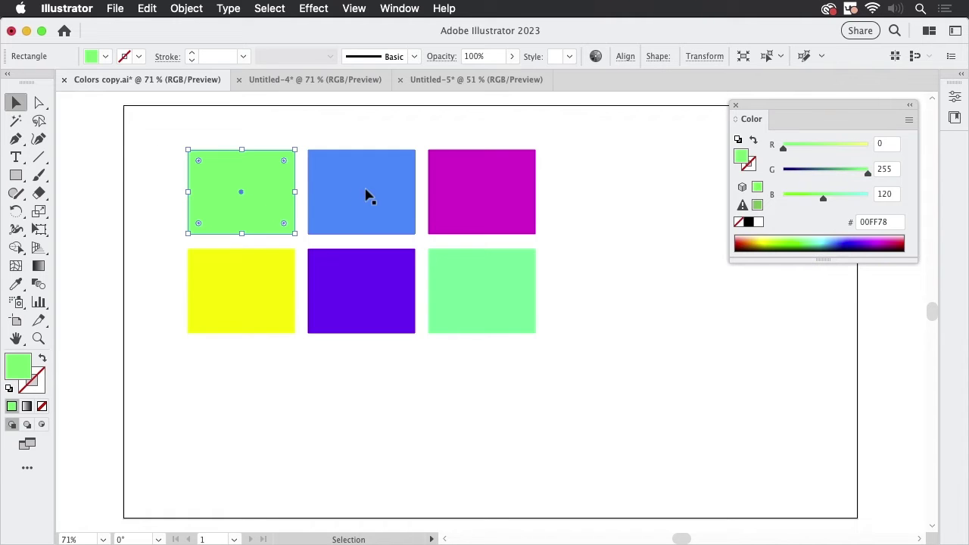
{"action": "left_click", "coordinate": [374, 197]}
{"action": "left_click", "coordinate": [462, 201]}
{"action": "left_click", "coordinate": [486, 288]}
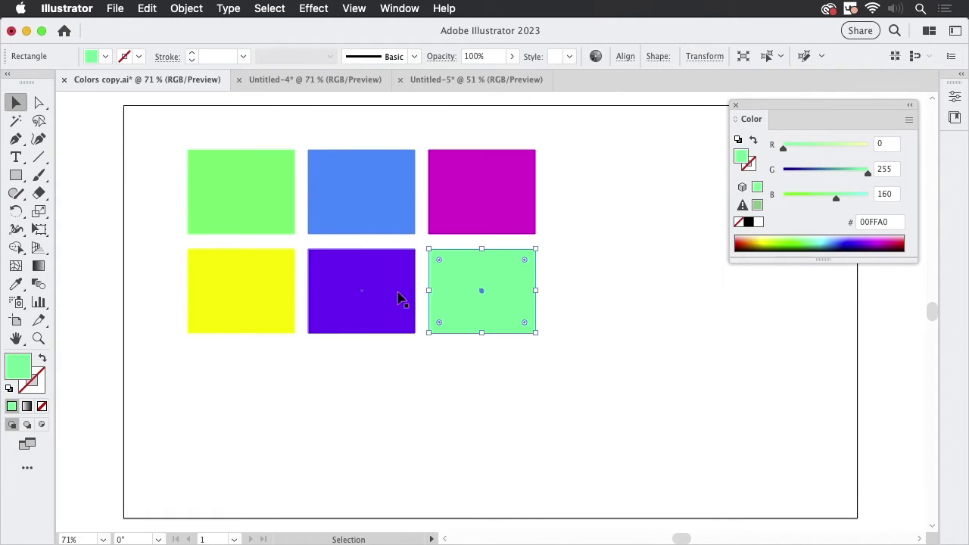
{"action": "left_click", "coordinate": [381, 301]}
{"action": "left_click", "coordinate": [267, 301]}
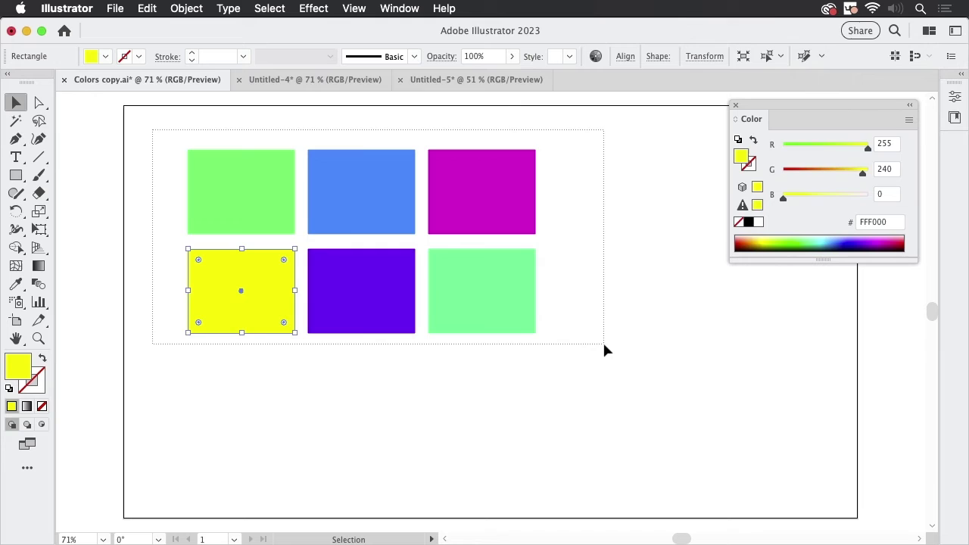
{"action": "left_click_drag", "start_coordinate": [604, 350], "coordinate": [605, 351]}
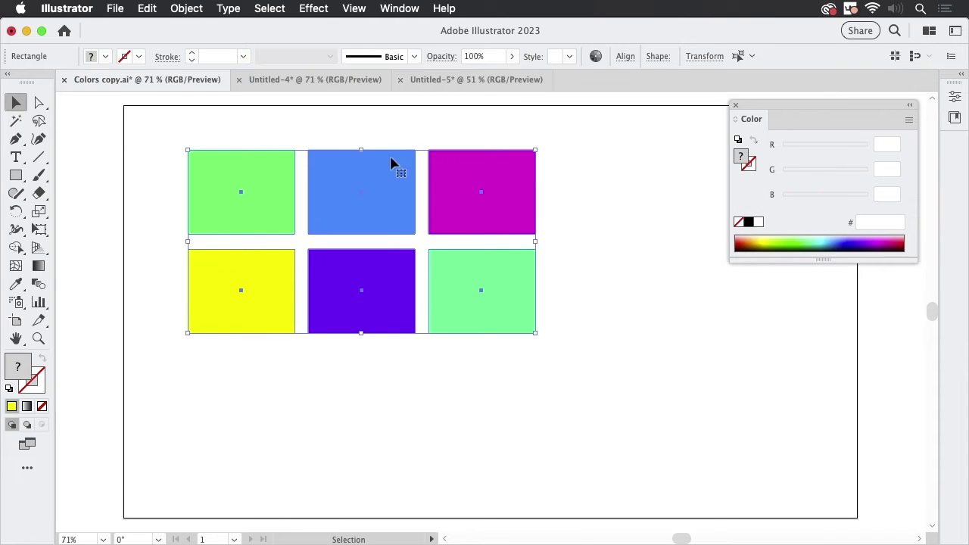
Paste the six rectangles into Untitled-5 below the existing squares.
{"action": "left_click", "coordinate": [457, 78]}
{"action": "left_click", "coordinate": [687, 397]}
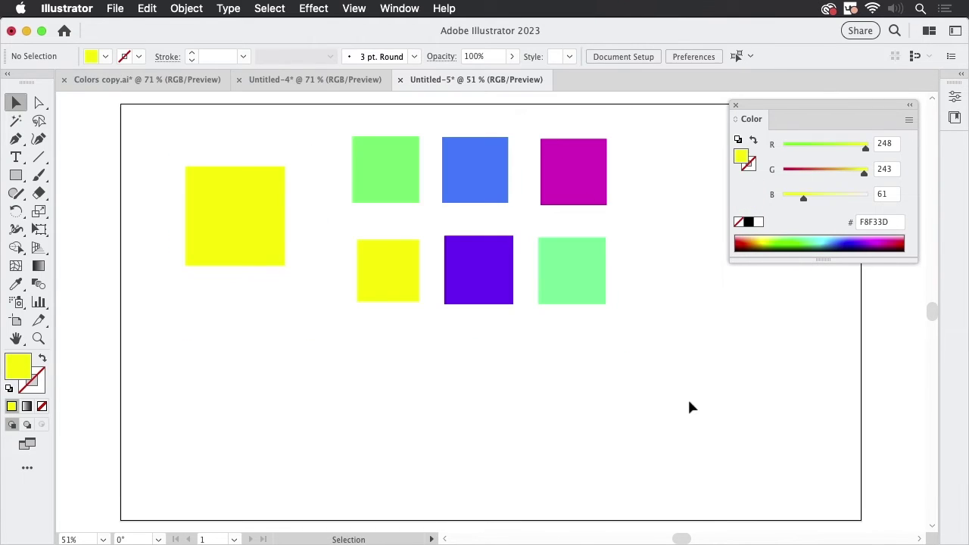
{"action": "left_click_drag", "start_coordinate": [687, 398], "coordinate": [682, 348]}
{"action": "key", "text": "super+v"}
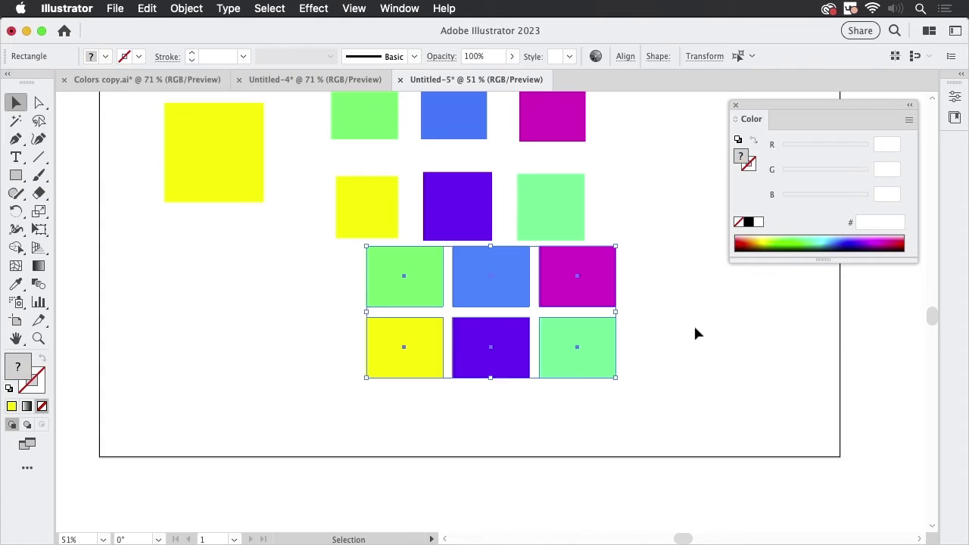
Check the pasted copies' colour values (yellow reads F8F320), then start marquee-selecting the squares.
{"action": "left_click", "coordinate": [694, 327]}
{"action": "left_click", "coordinate": [589, 288]}
{"action": "left_click", "coordinate": [512, 296]}
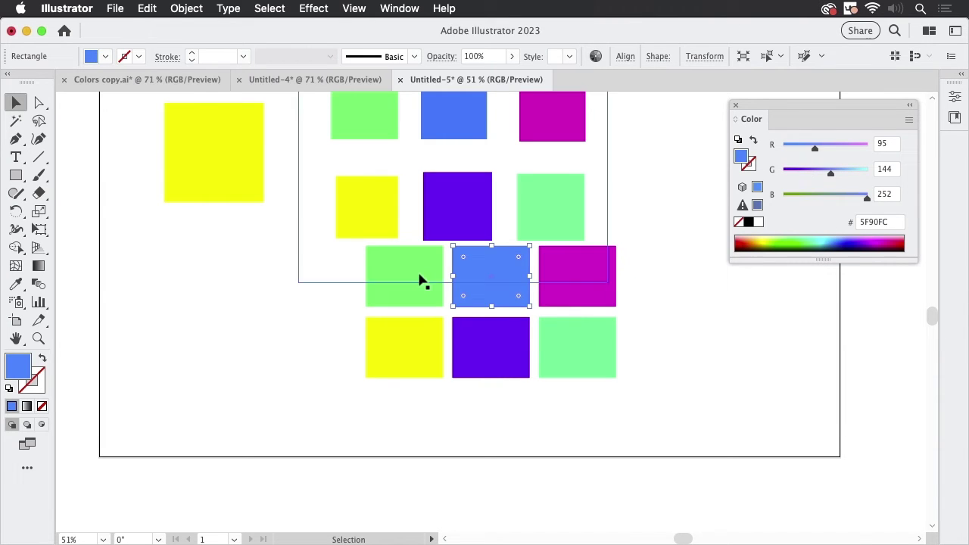
{"action": "left_click", "coordinate": [409, 277]}
{"action": "left_click_drag", "start_coordinate": [636, 273], "coordinate": [630, 337]}
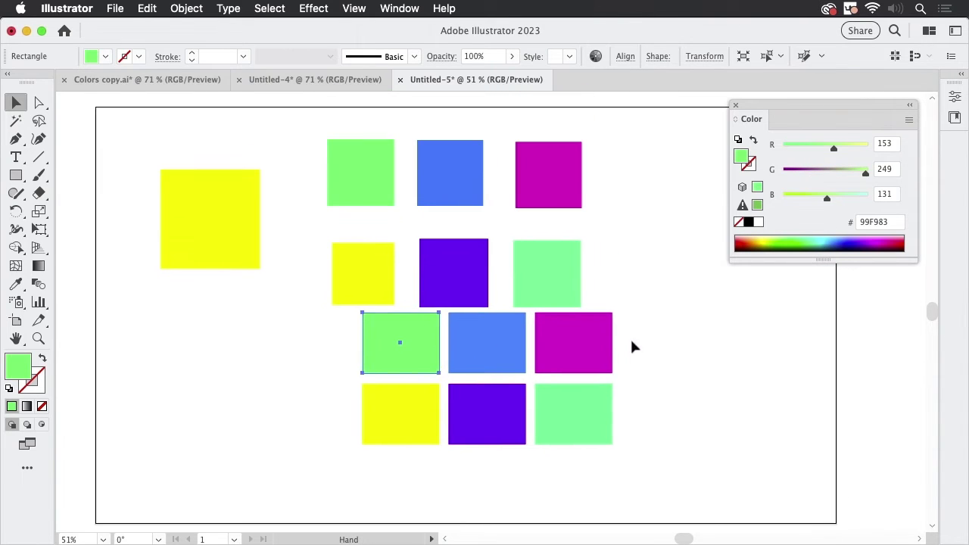
{"action": "left_click", "coordinate": [601, 361]}
{"action": "left_click", "coordinate": [597, 413]}
{"action": "left_click", "coordinate": [499, 422]}
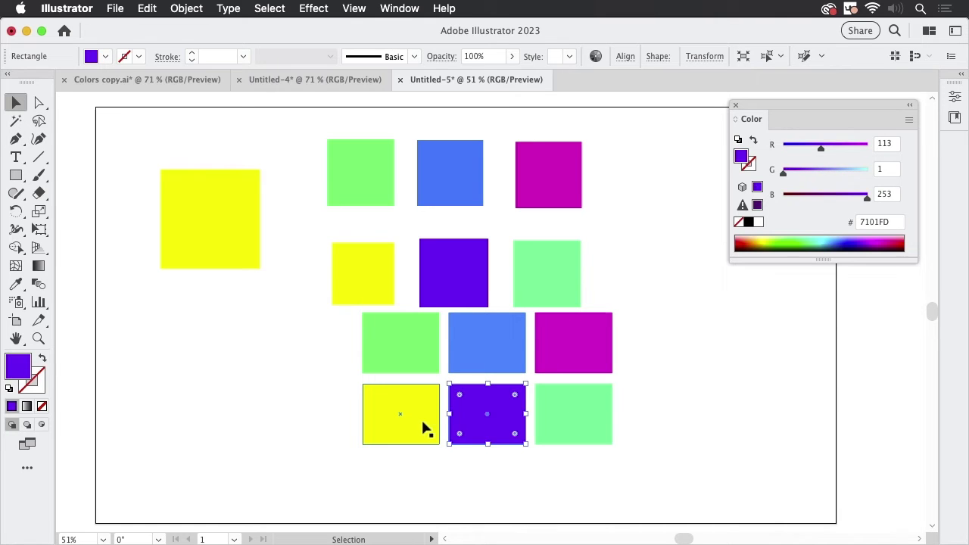
{"action": "left_click", "coordinate": [427, 429]}
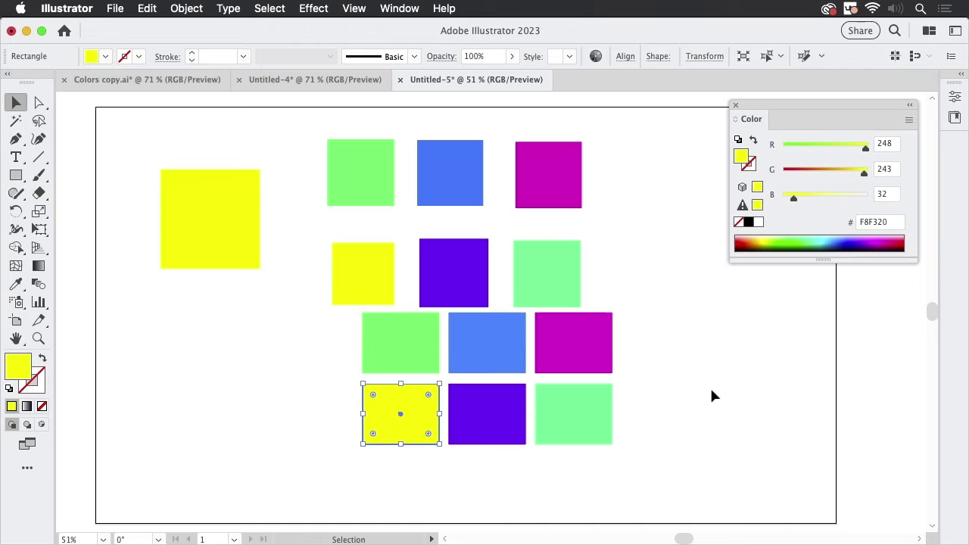
{"action": "left_click", "coordinate": [725, 392]}
{"action": "left_click_drag", "start_coordinate": [603, 117], "coordinate": [215, 346]}
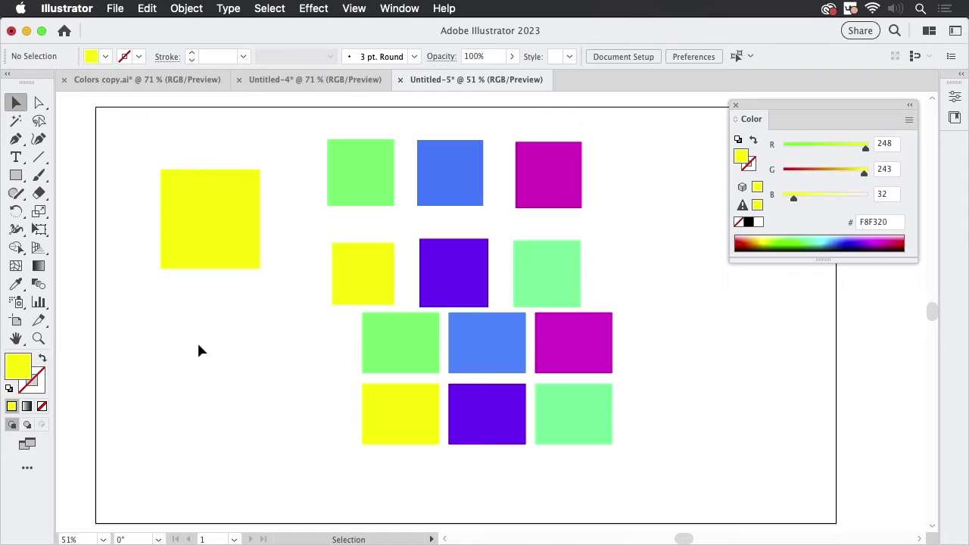
Open Color Settings showing image P3 and ISO Coated v2 300% (ECI), and reposition the dialog.
{"action": "left_click", "coordinate": [150, 9]}
{"action": "left_click", "coordinate": [212, 382]}
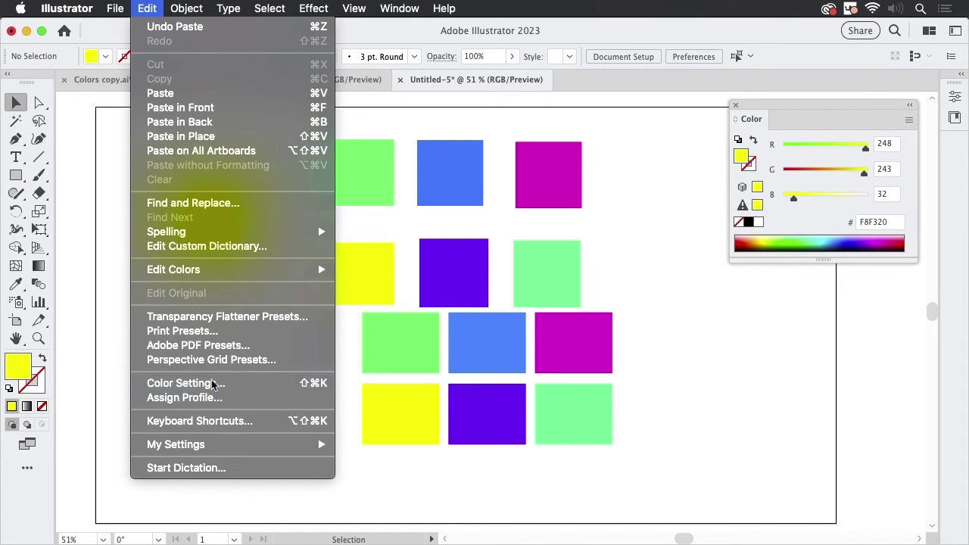
{"action": "left_click_drag", "start_coordinate": [518, 27], "coordinate": [418, 89]}
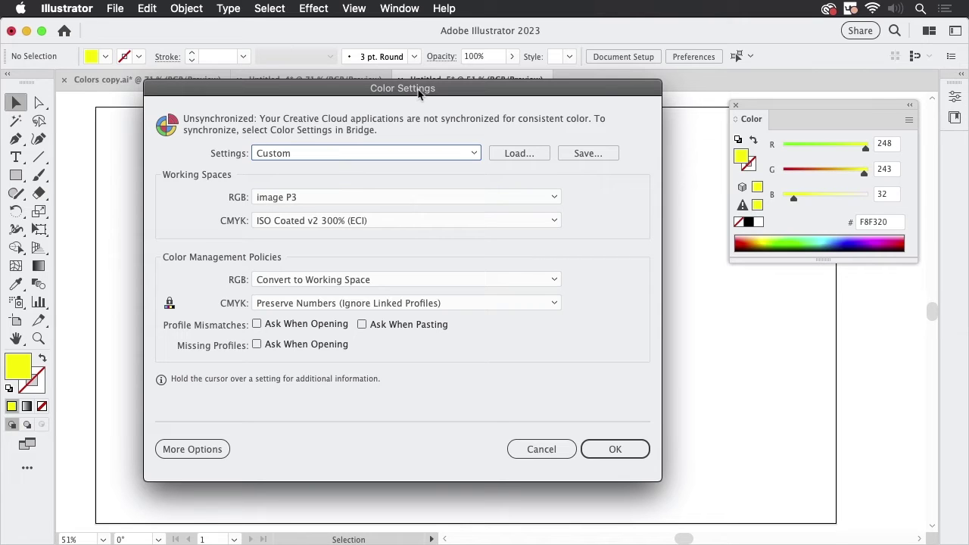
{"action": "left_click_drag", "start_coordinate": [453, 92], "coordinate": [478, 108]}
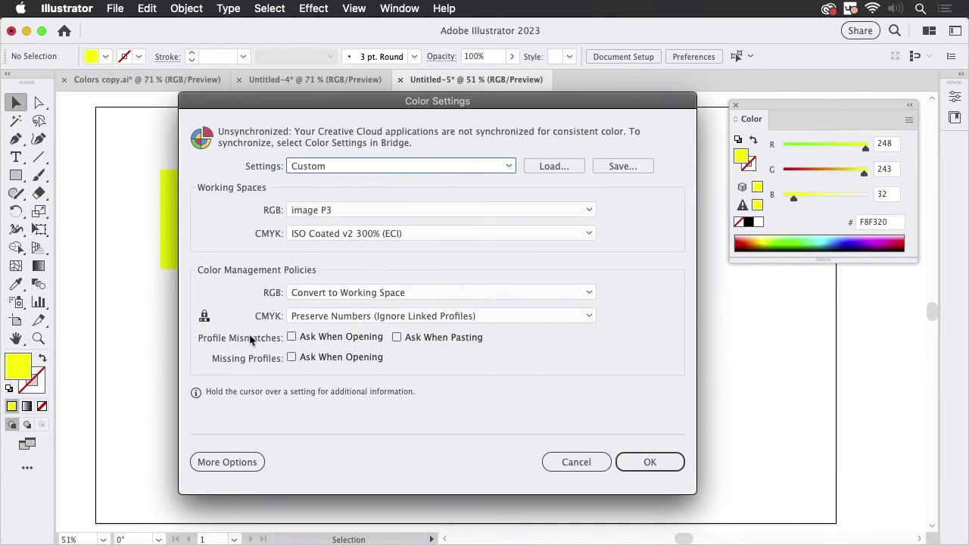
{"action": "mouse_move", "coordinate": [253, 361]}
{"action": "mouse_move", "coordinate": [334, 342]}
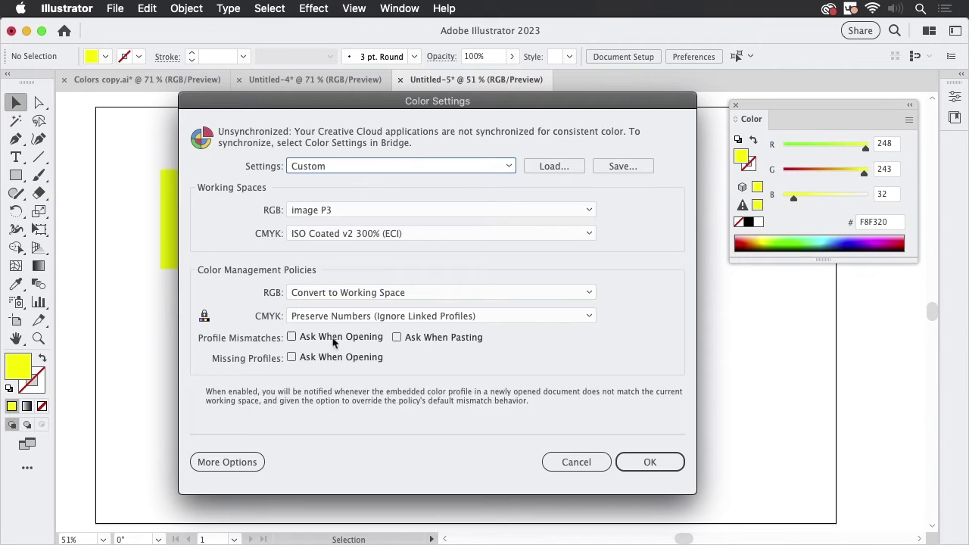
Enable warnings for missing profiles, for profile mismatches when opening, and for mismatches when pasting.
{"action": "left_click", "coordinate": [292, 356]}
{"action": "left_click", "coordinate": [293, 337]}
{"action": "left_click", "coordinate": [397, 337]}
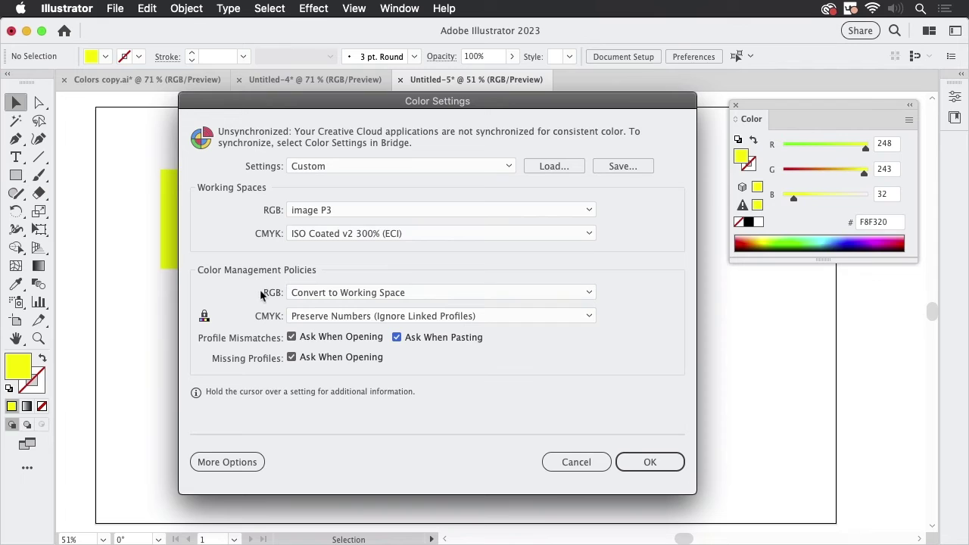
Set the RGB policy to Preserve Embedded Profiles and the RGB working space to sRGB IEC61966-2.1, then apply.
{"action": "mouse_move", "coordinate": [387, 297]}
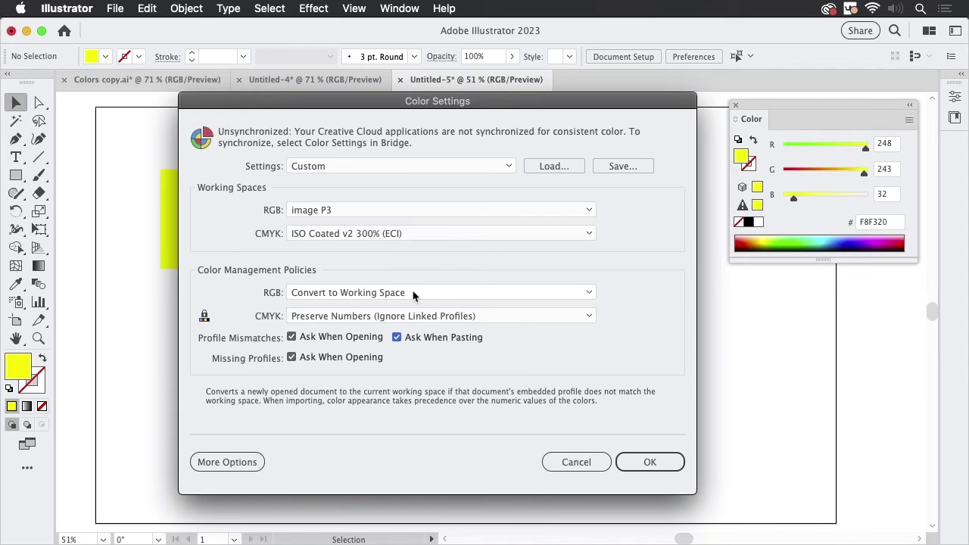
{"action": "left_click", "coordinate": [406, 293]}
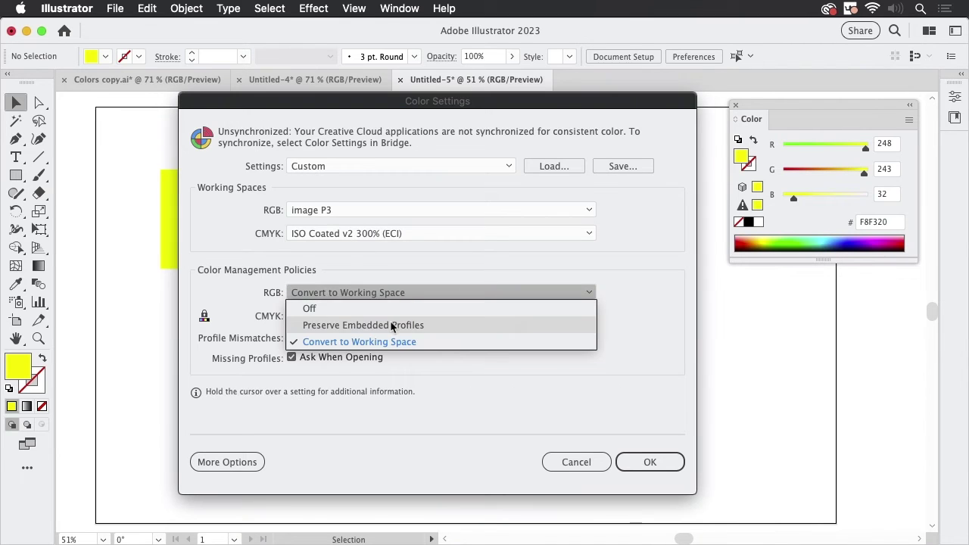
{"action": "left_click", "coordinate": [392, 325]}
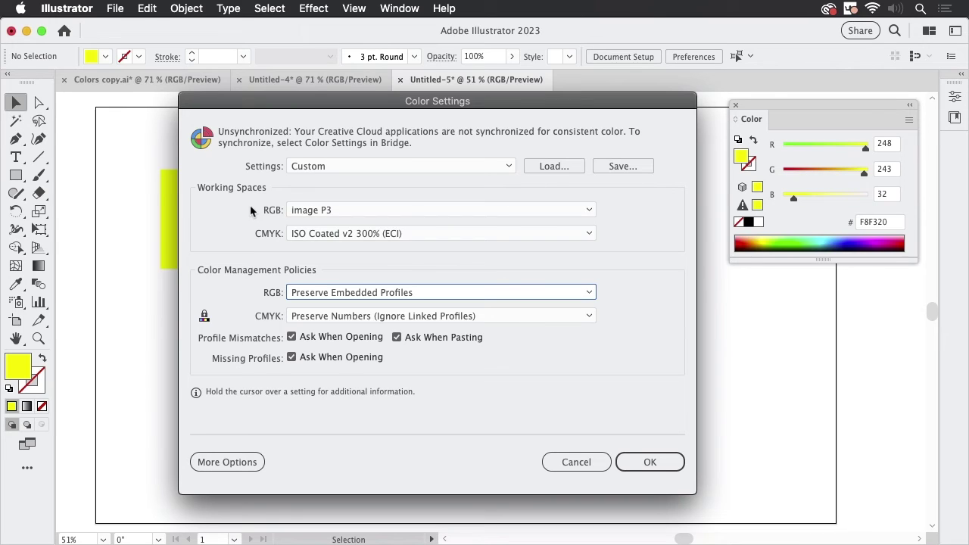
{"action": "left_click", "coordinate": [343, 210]}
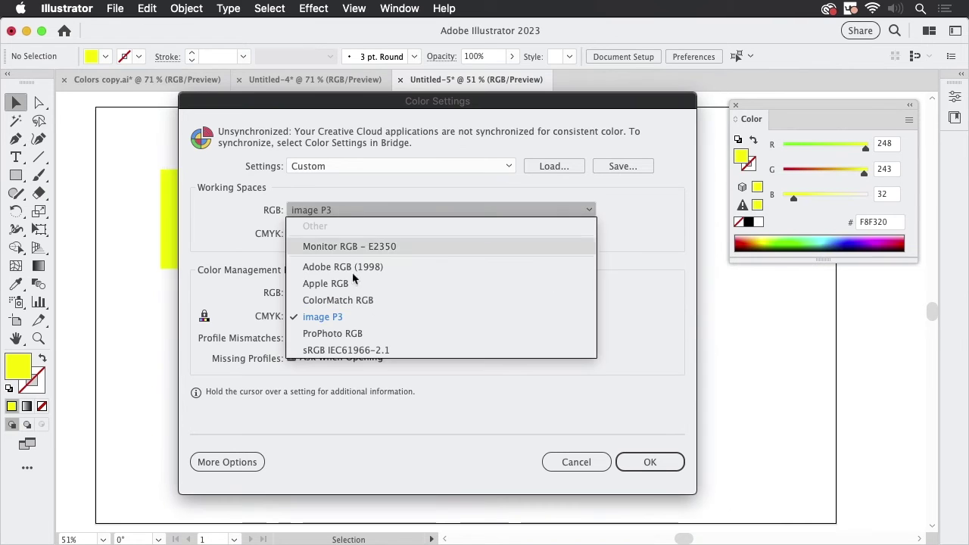
{"action": "left_click", "coordinate": [350, 353]}
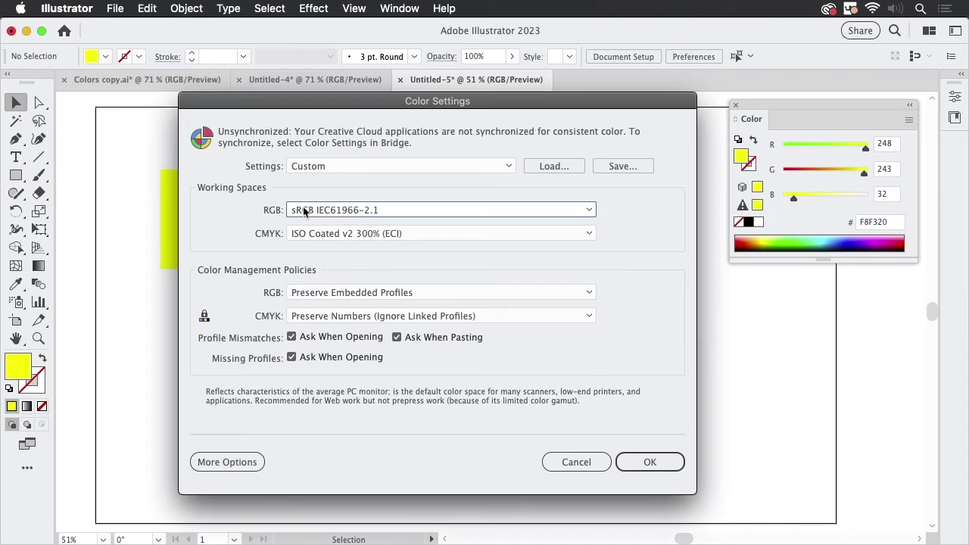
{"action": "left_click", "coordinate": [331, 211]}
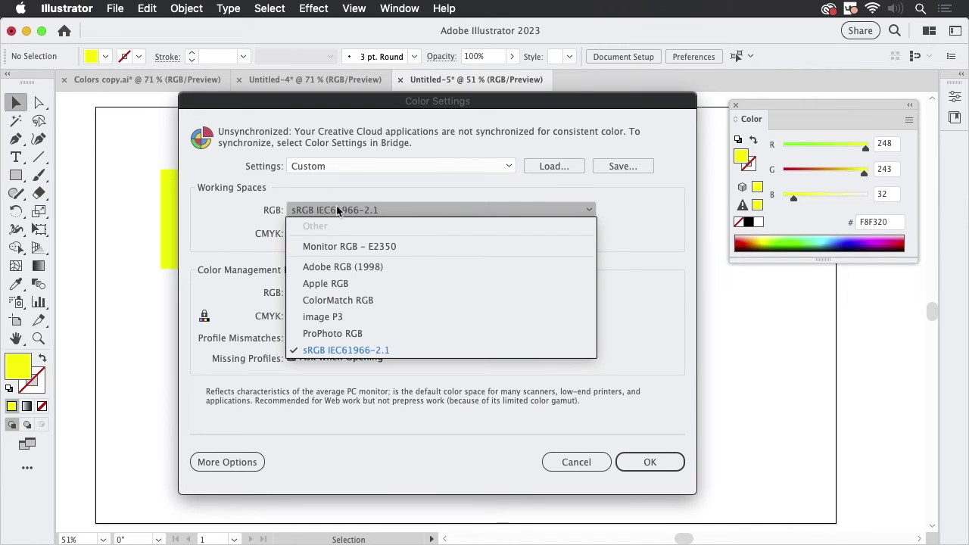
{"action": "left_click", "coordinate": [218, 231]}
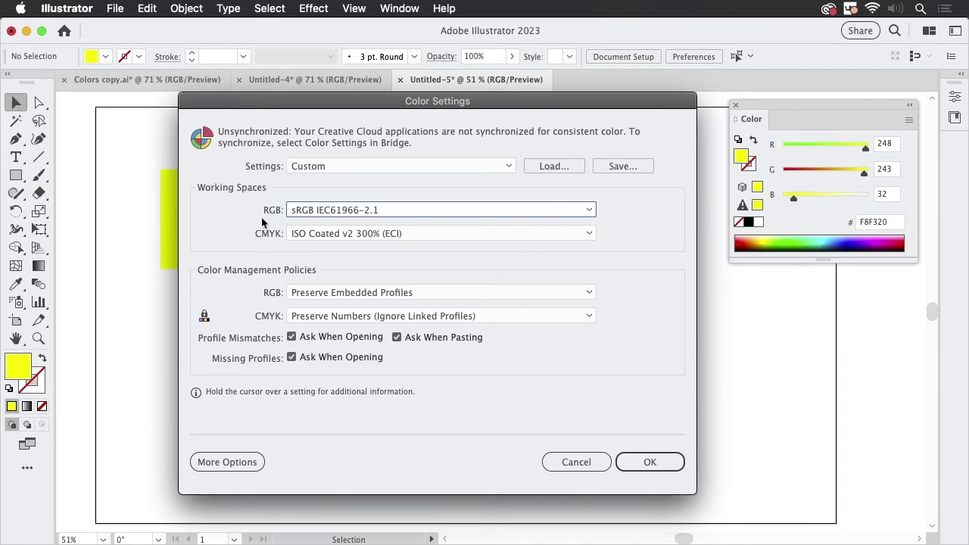
{"action": "left_click", "coordinate": [655, 464]}
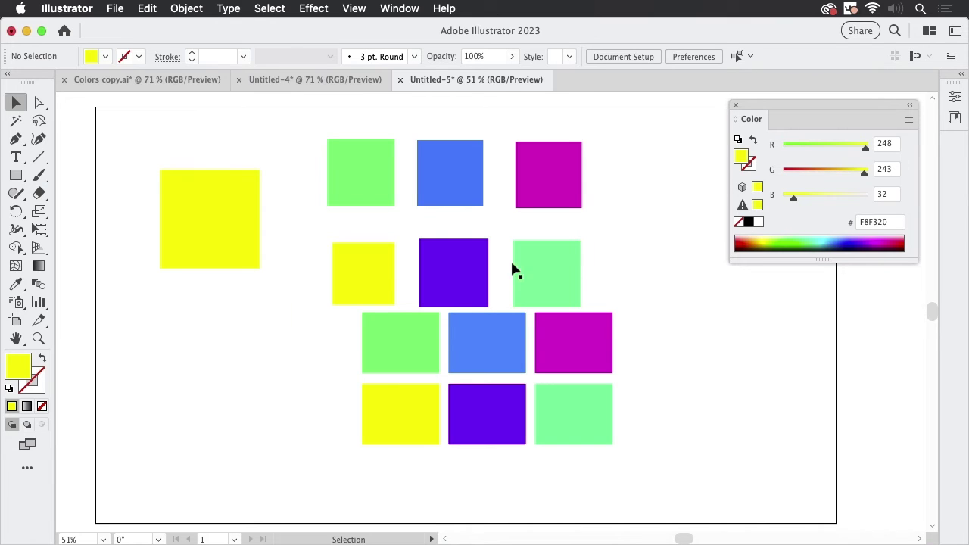
{"action": "left_click", "coordinate": [147, 9]}
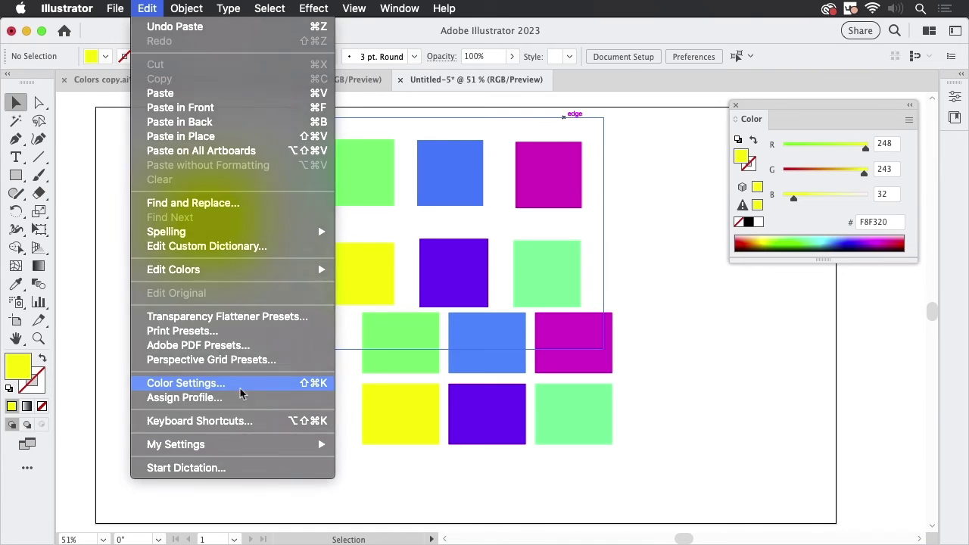
{"action": "left_click", "coordinate": [195, 386]}
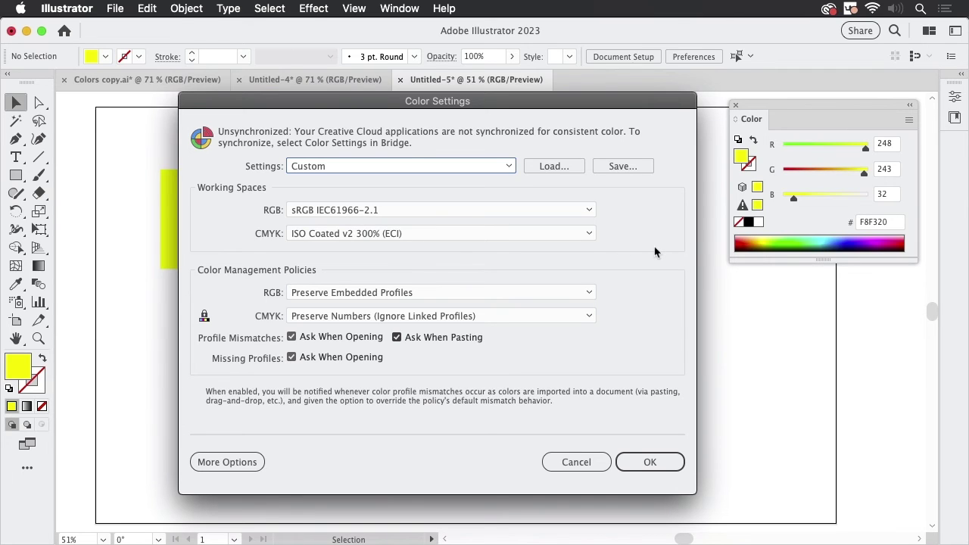
{"action": "left_click", "coordinate": [577, 462]}
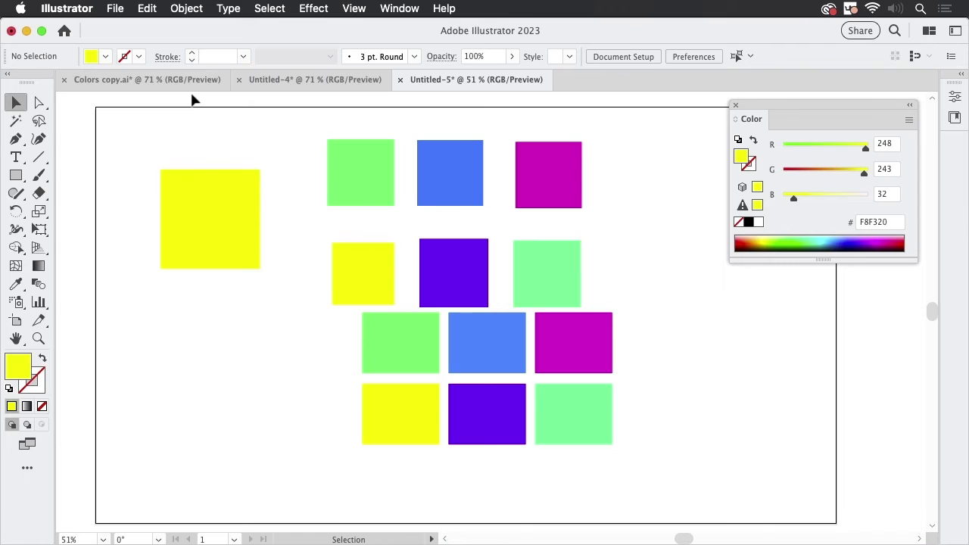
{"action": "left_click", "coordinate": [148, 8]}
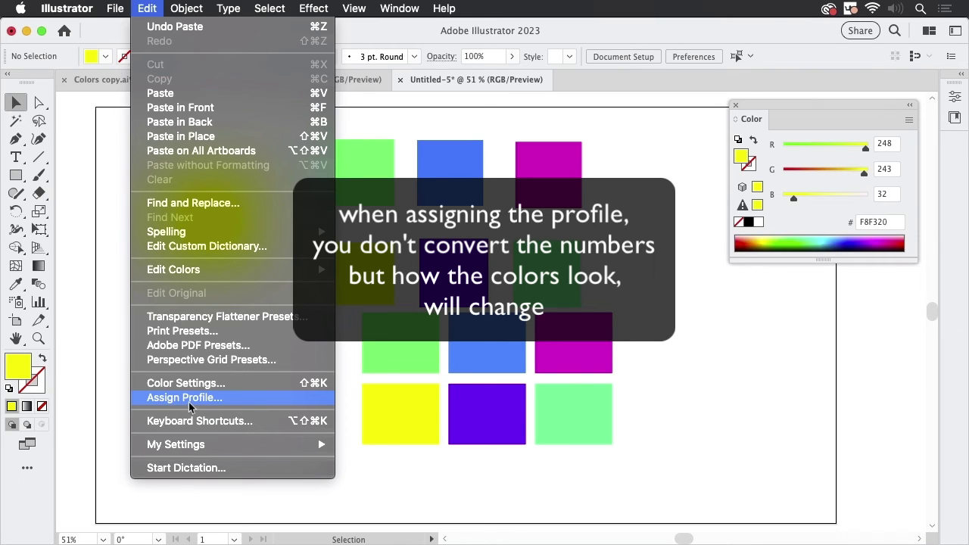
{"action": "left_click", "coordinate": [144, 8]}
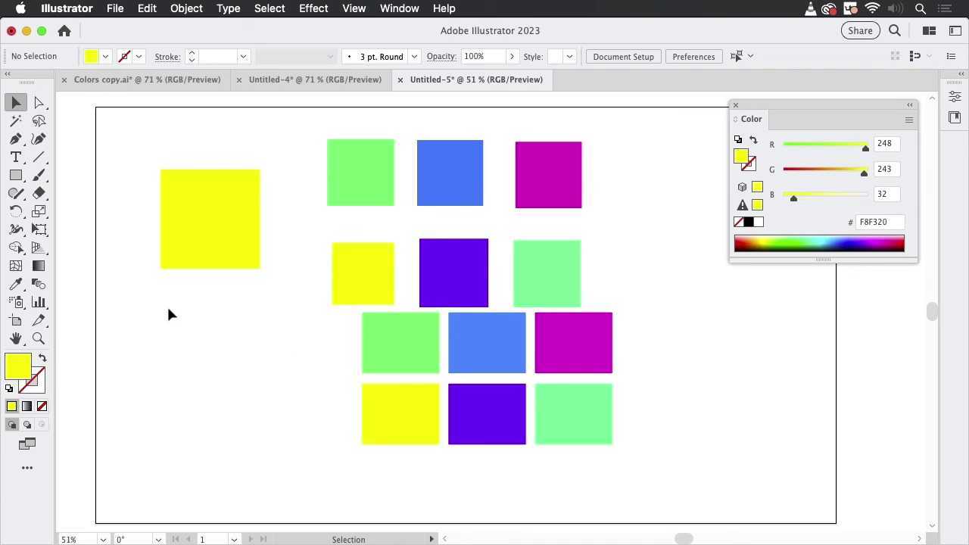
Reset all warning dialogs in Illustrator's General preferences and confirm.
{"action": "left_click", "coordinate": [85, 10]}
{"action": "mouse_move", "coordinate": [96, 50]}
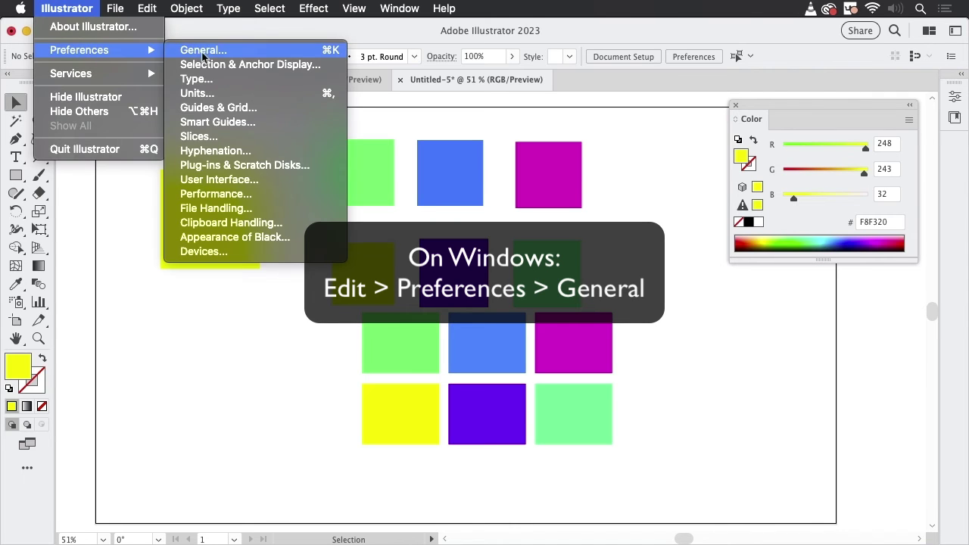
{"action": "left_click", "coordinate": [231, 53]}
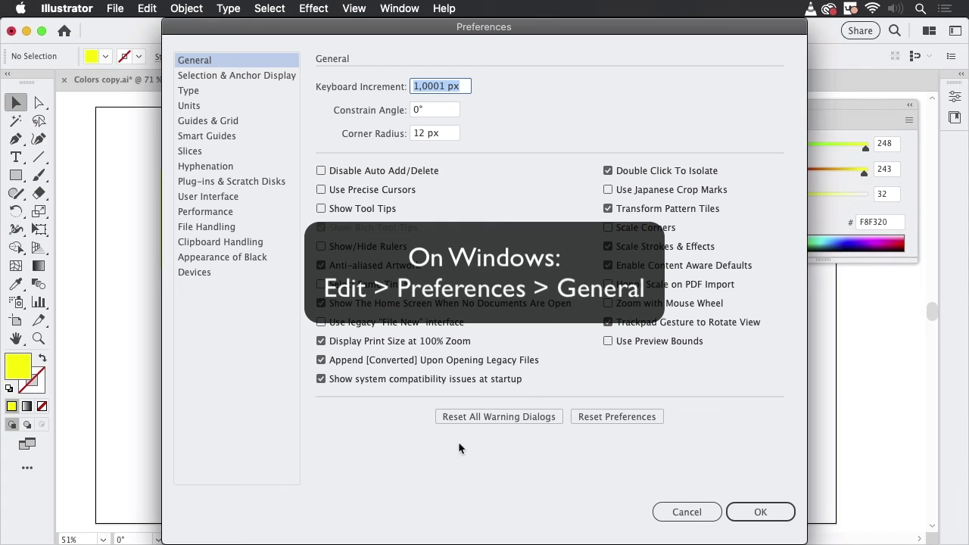
{"action": "left_click", "coordinate": [490, 418]}
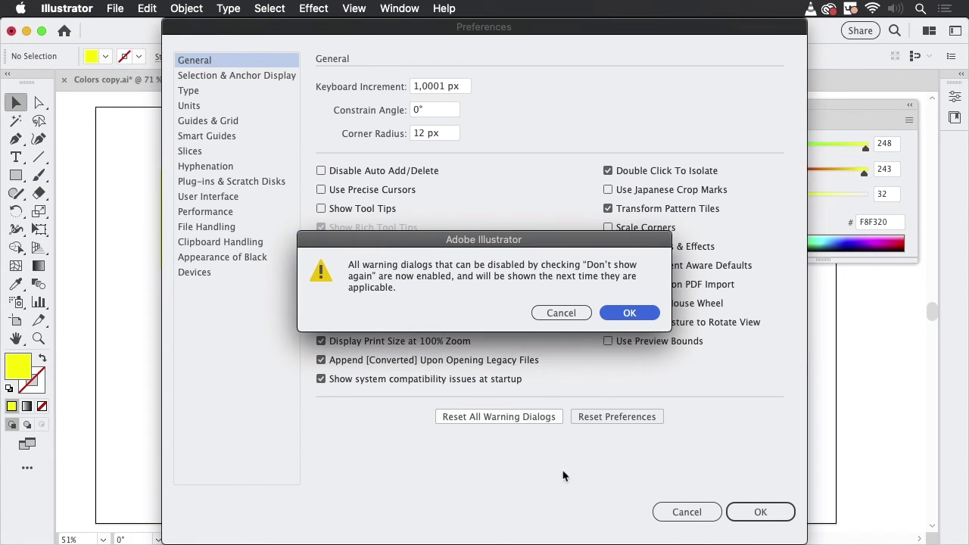
{"action": "left_click", "coordinate": [632, 313]}
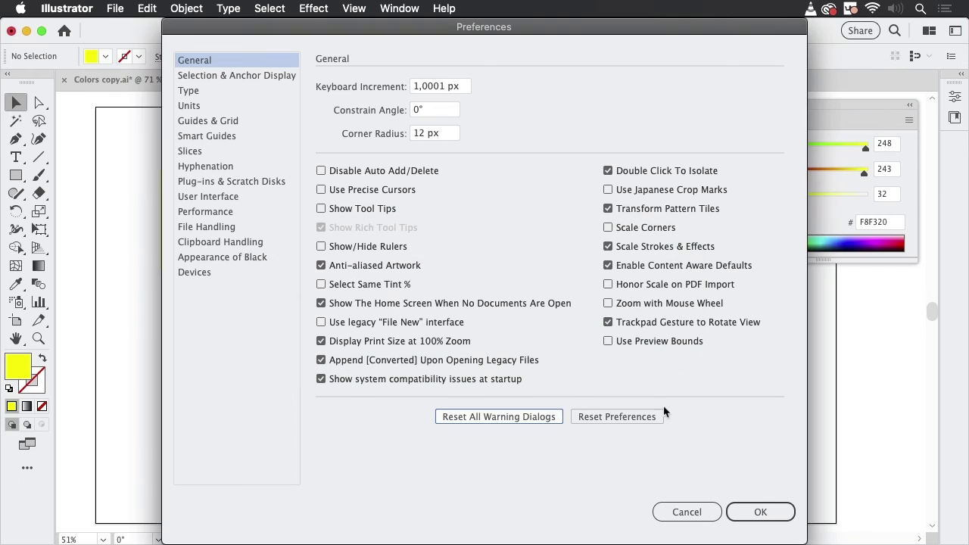
{"action": "left_click", "coordinate": [762, 512]}
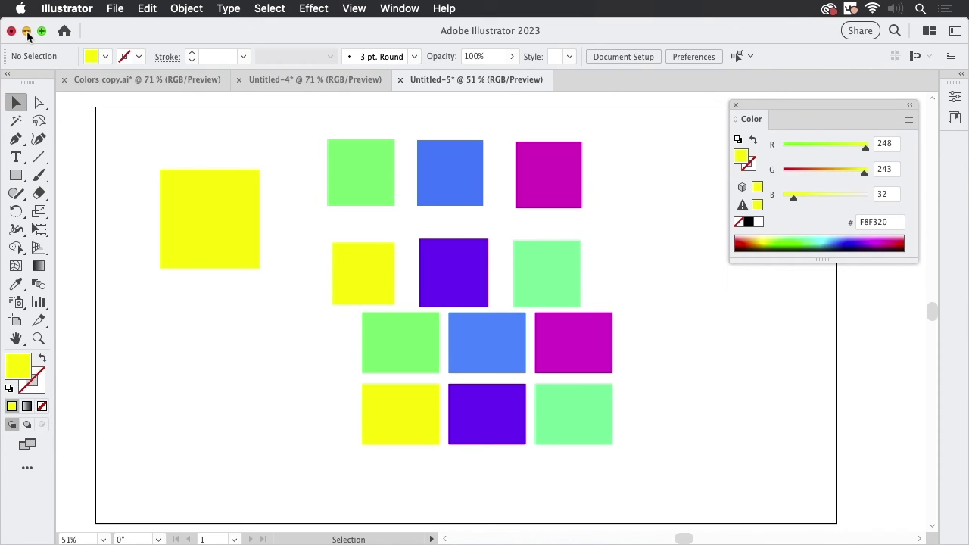
Minimise Illustrator and drag Test-Display.tif from the desktop onto Photoshop to open it.
{"action": "left_click", "coordinate": [27, 32]}
{"action": "left_click", "coordinate": [790, 374]}
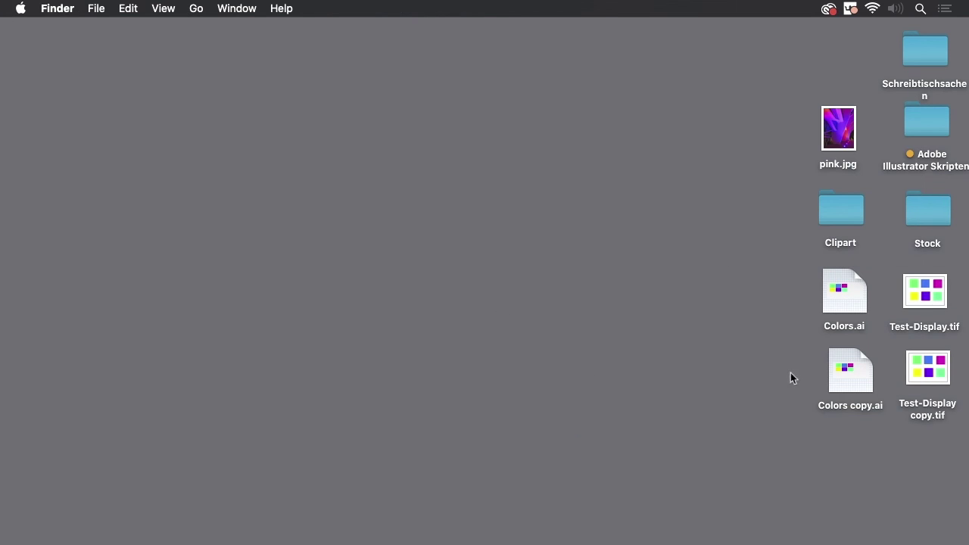
{"action": "left_click_drag", "start_coordinate": [918, 318], "coordinate": [594, 534]}
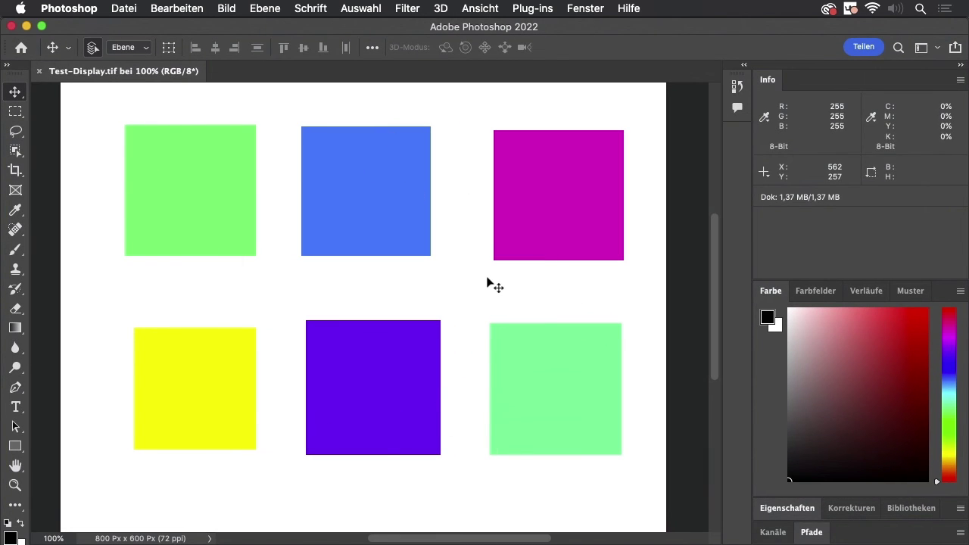
Open Bearbeiten > Profil zuweisen for Test-Display.tif, showing the current Display profile.
{"action": "left_click", "coordinate": [190, 11]}
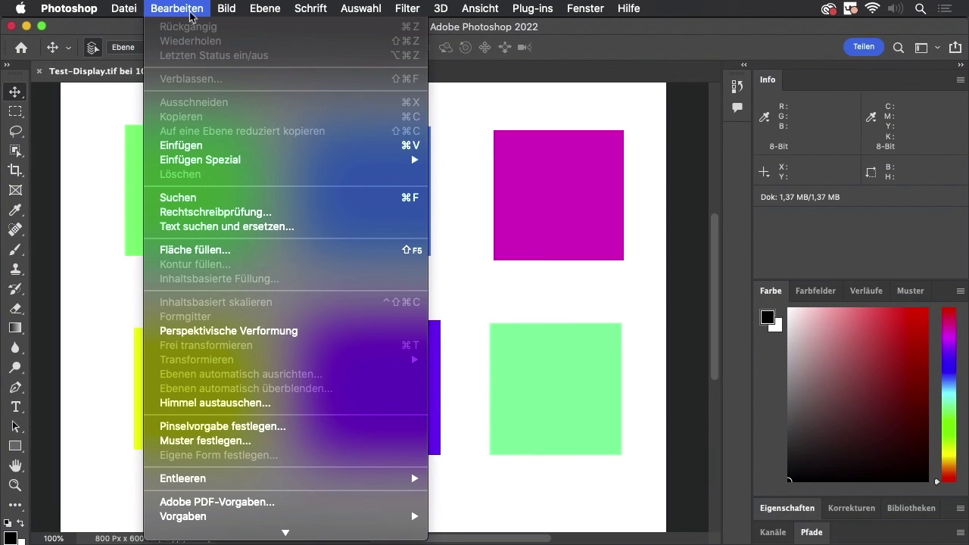
{"action": "scroll", "coordinate": [235, 455], "scroll_direction": "down", "scroll_amount": 5}
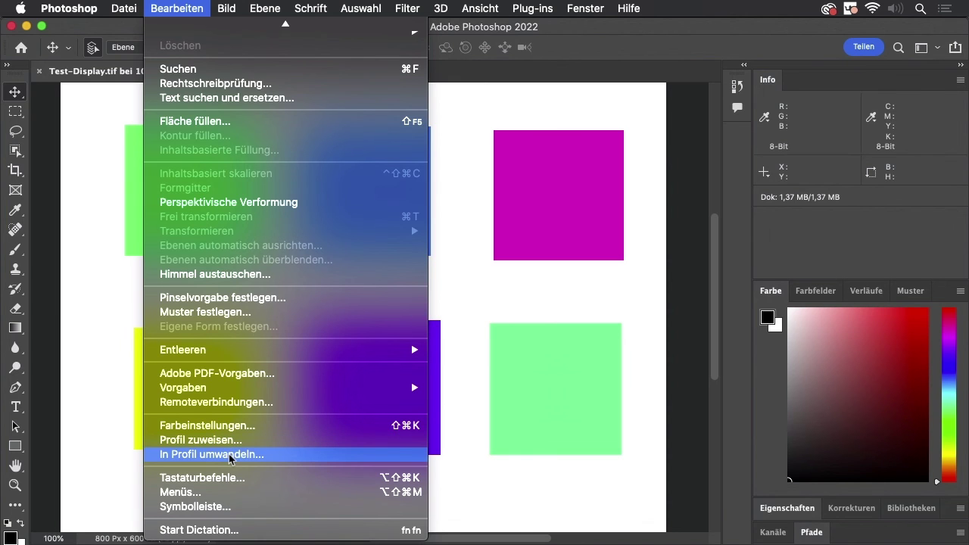
{"action": "left_click", "coordinate": [225, 442]}
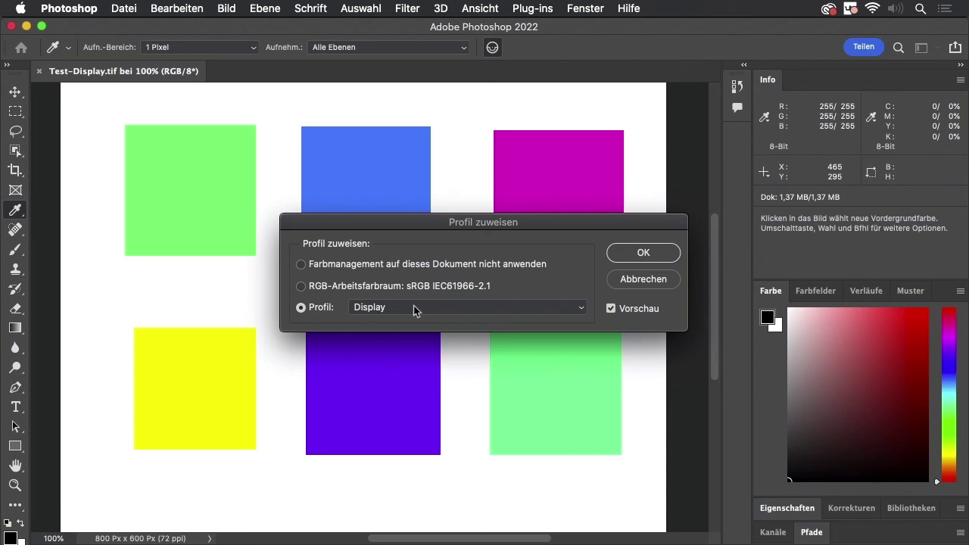
Assign sRGB IEC61966-2.1 to Test-Display.tif in place of Display, then return to the Move tool.
{"action": "left_click", "coordinate": [413, 309]}
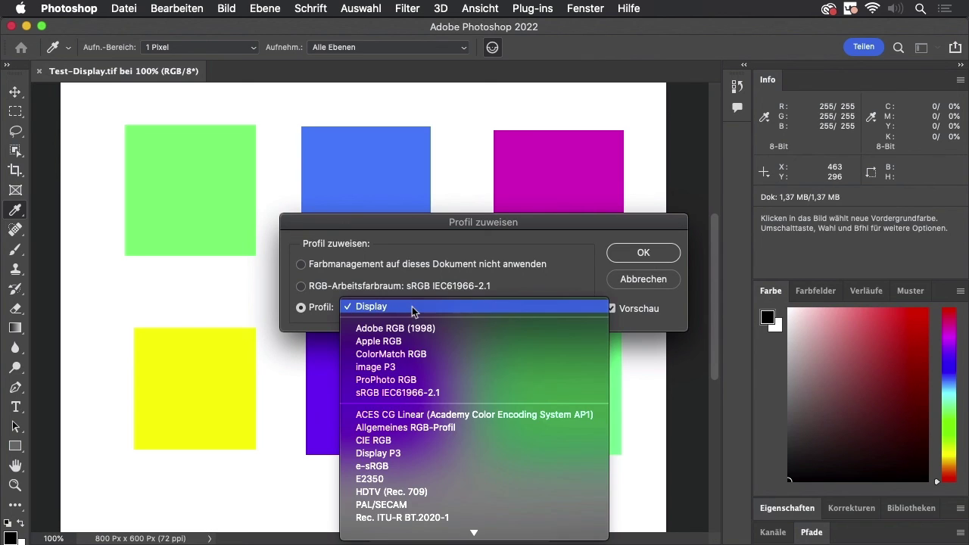
{"action": "left_click", "coordinate": [411, 403]}
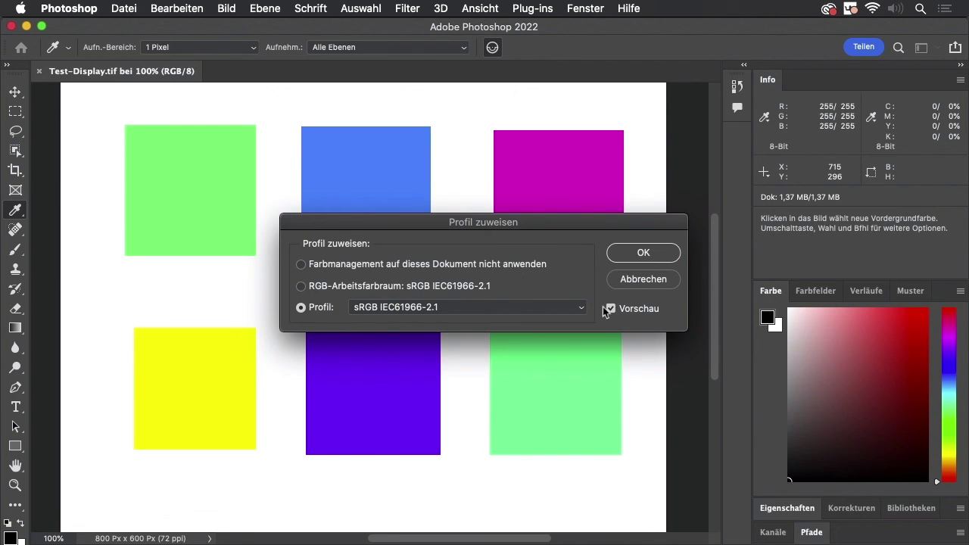
{"action": "left_click", "coordinate": [632, 257]}
{"action": "key", "text": "v"}
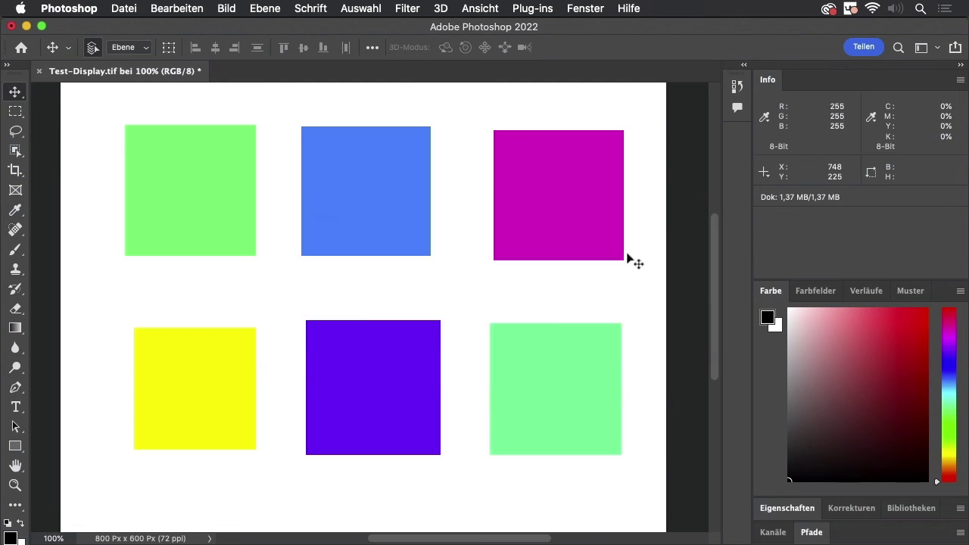